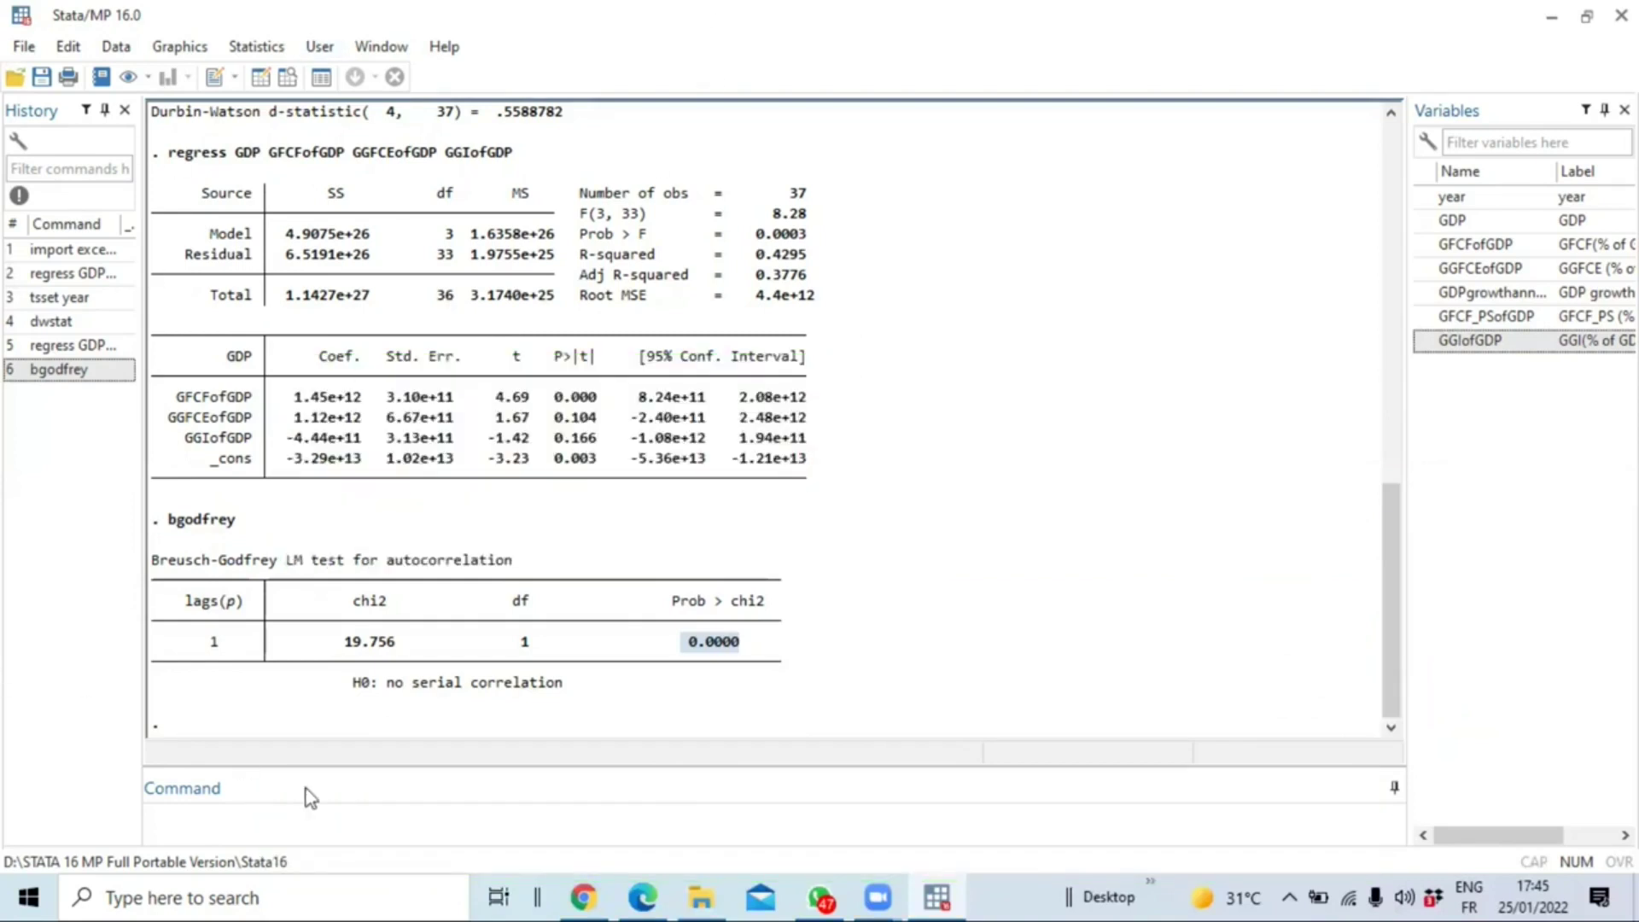
Regress GDP on GFCFofGDP, GGFCEofGDP and GGIofGDP and mark the regression output for review.
{"action": "left_click", "coordinate": [212, 817]}
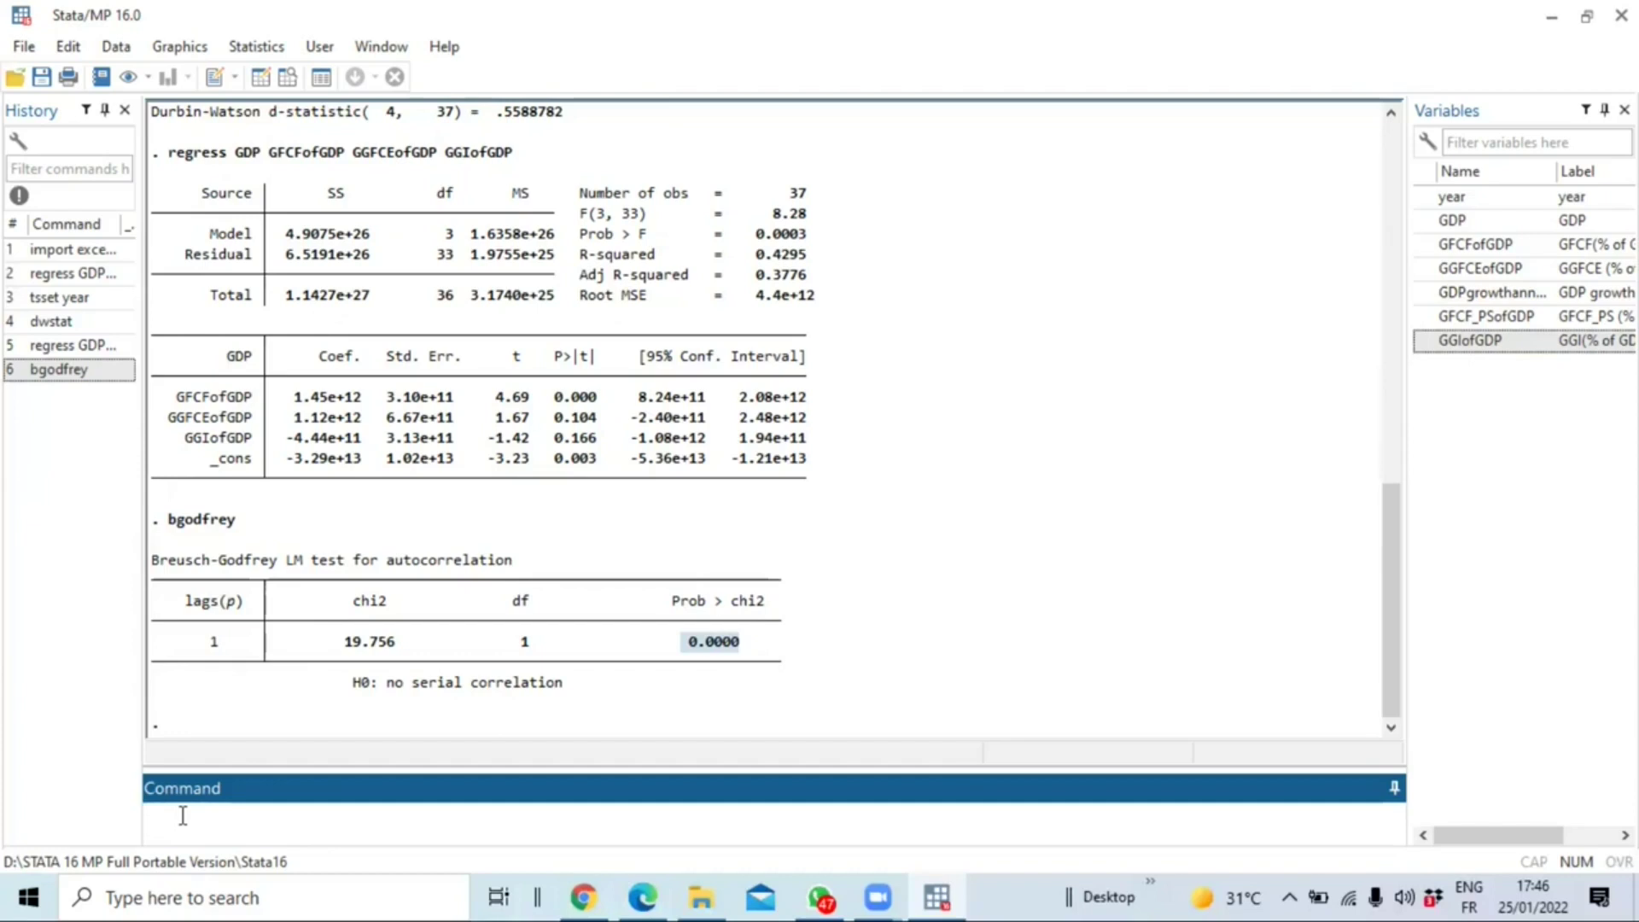
{"action": "type", "text": "regress"}
{"action": "double_click", "coordinate": [1579, 223]}
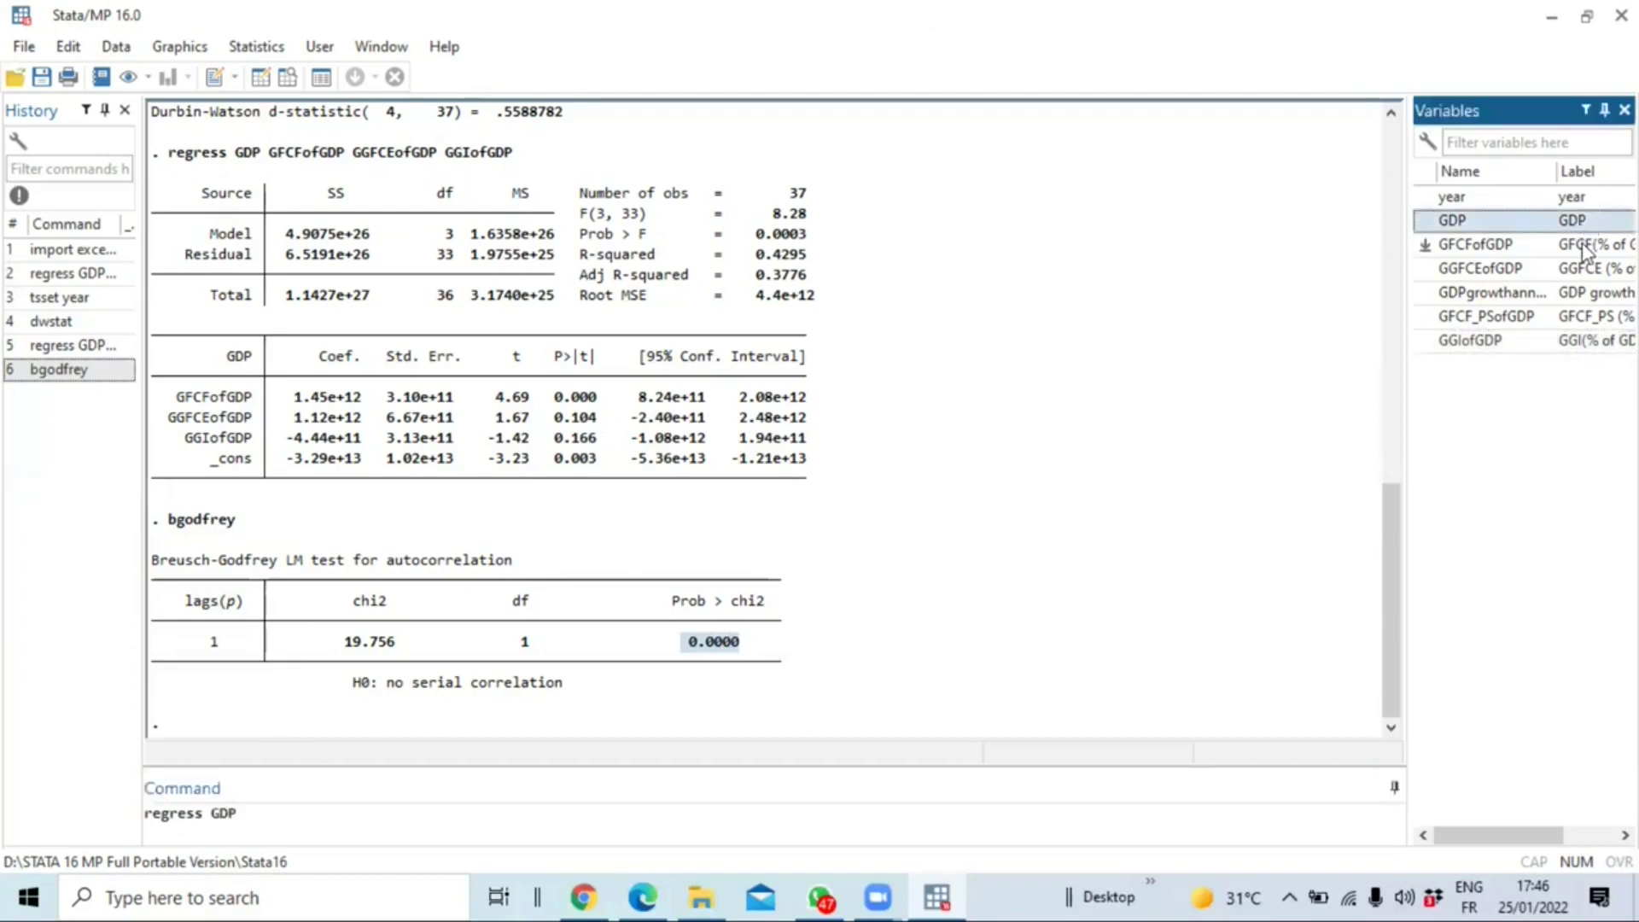
{"action": "double_click", "coordinate": [1586, 247]}
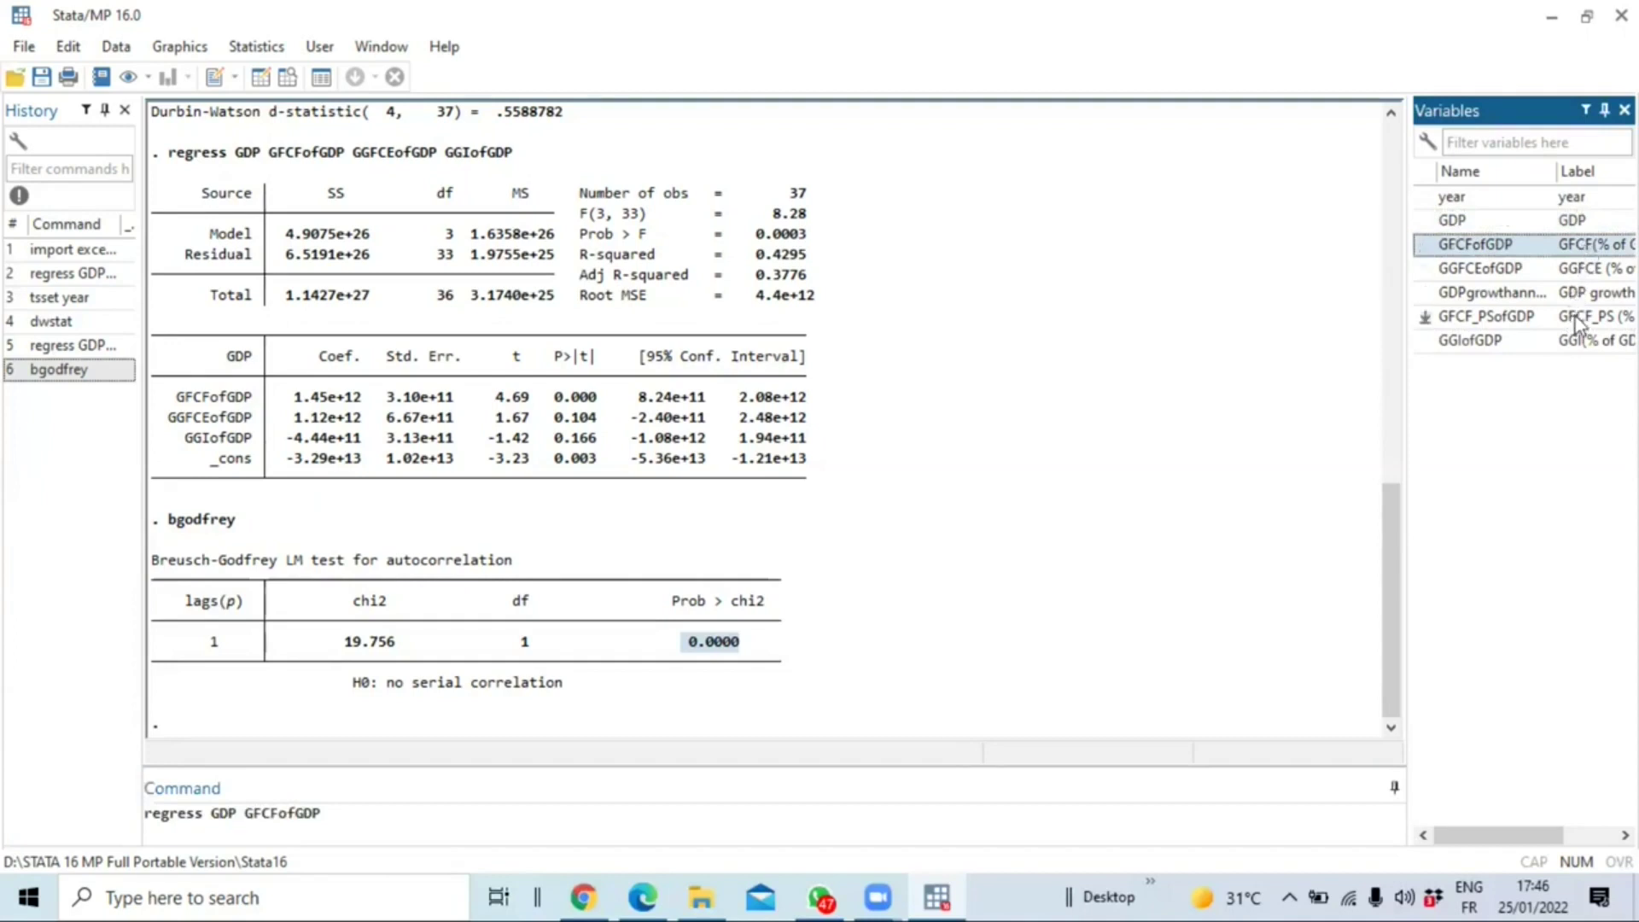
{"action": "double_click", "coordinate": [1581, 268]}
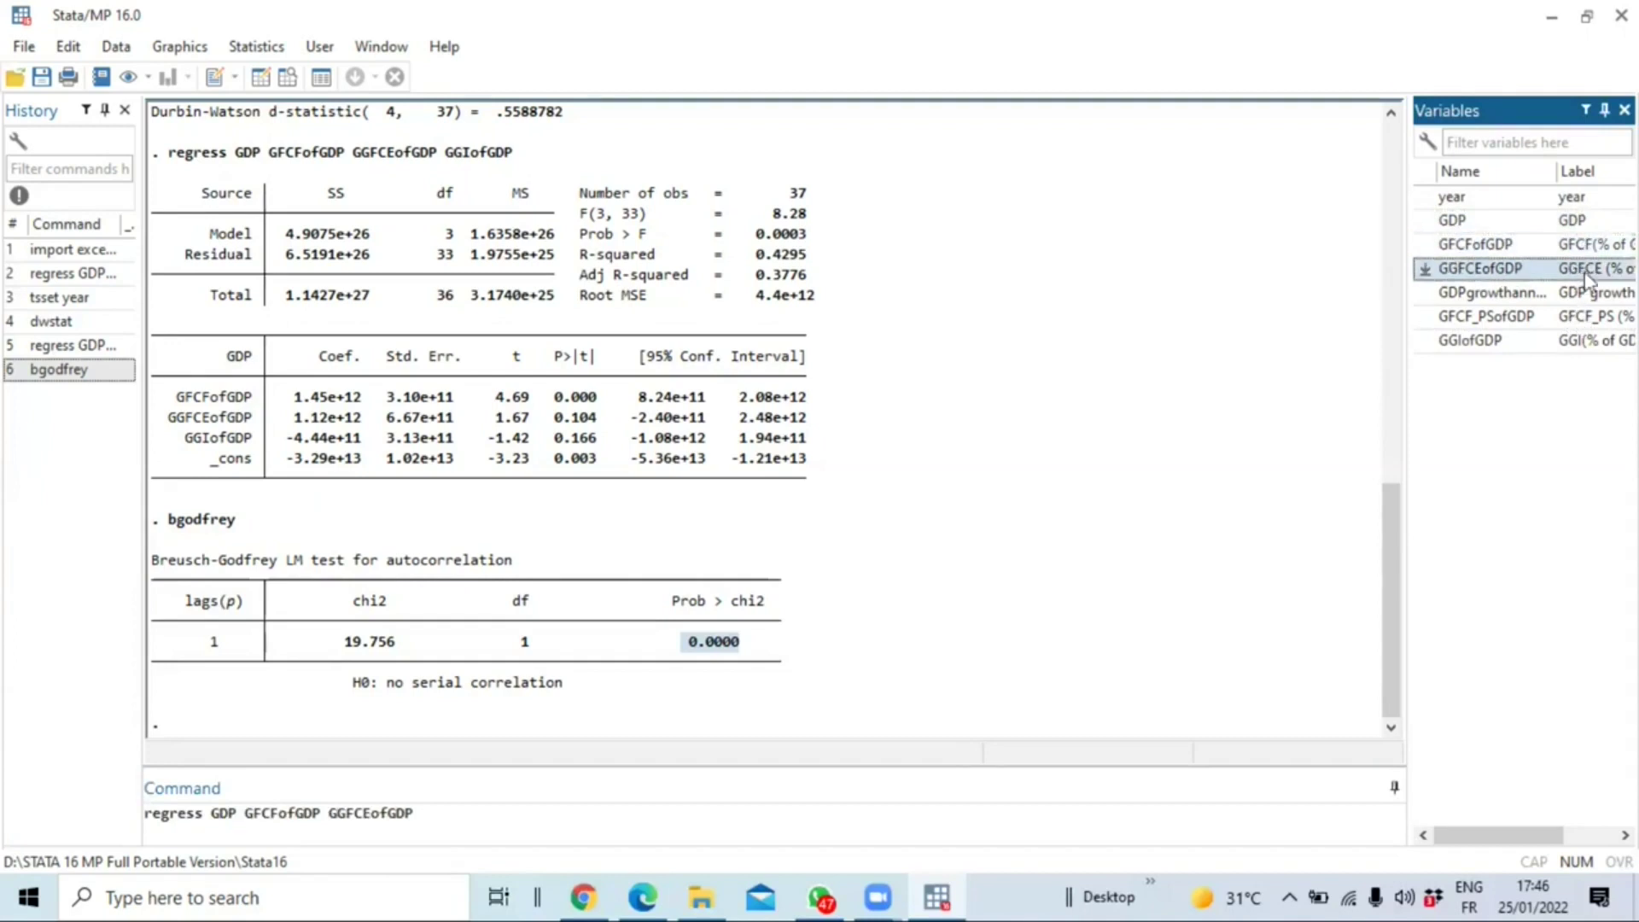
{"action": "double_click", "coordinate": [1571, 340]}
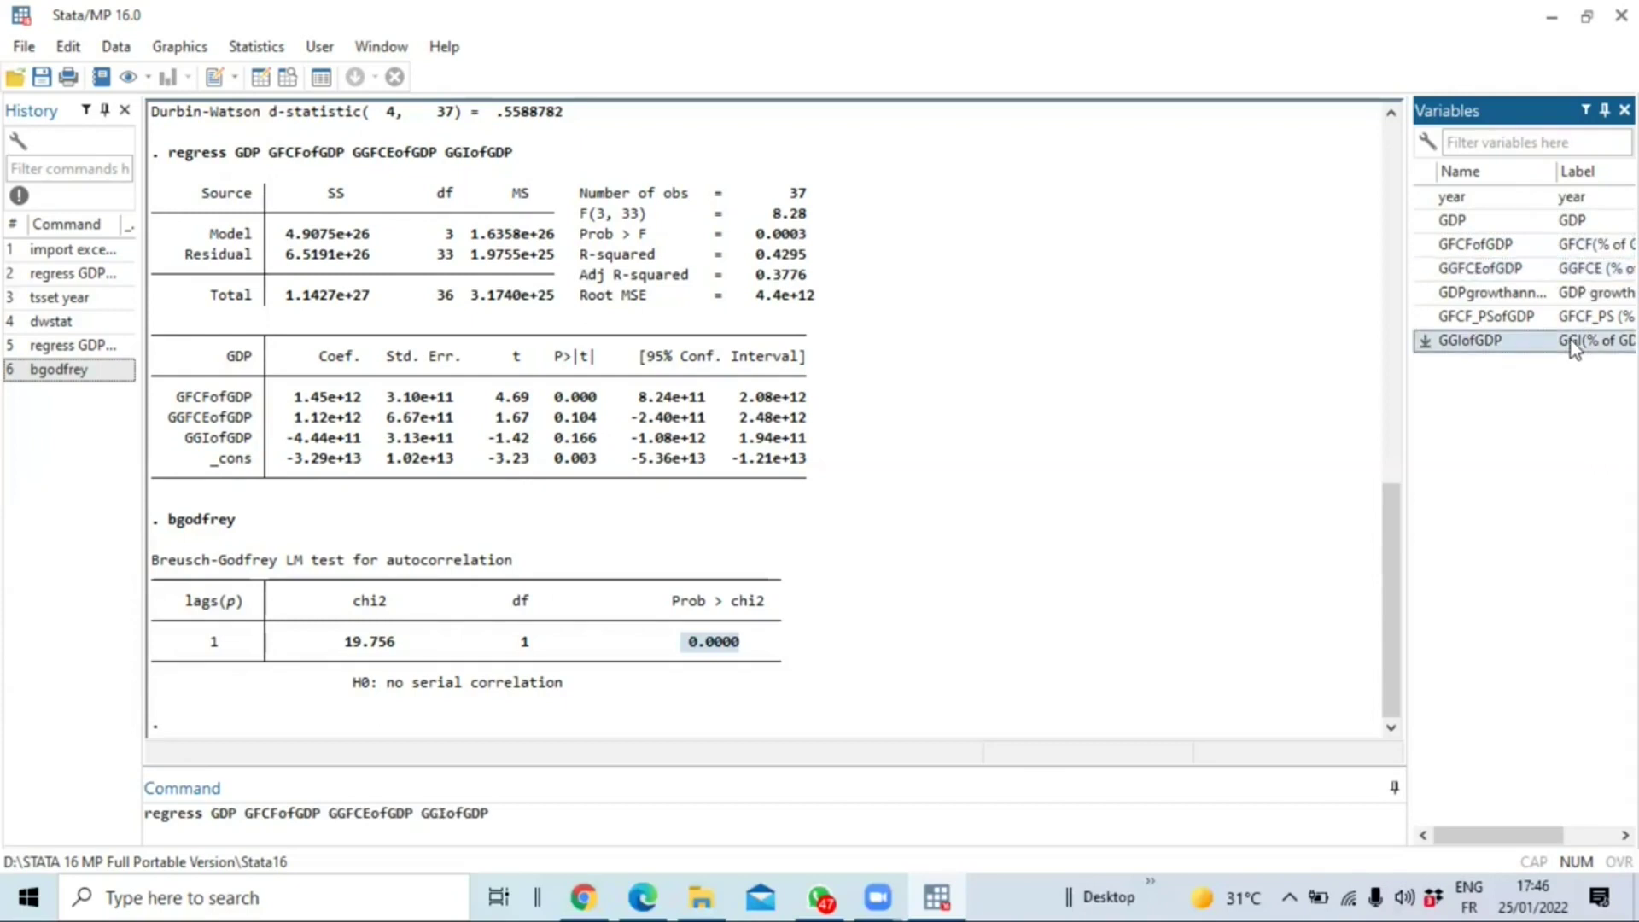
{"action": "key", "text": "Return"}
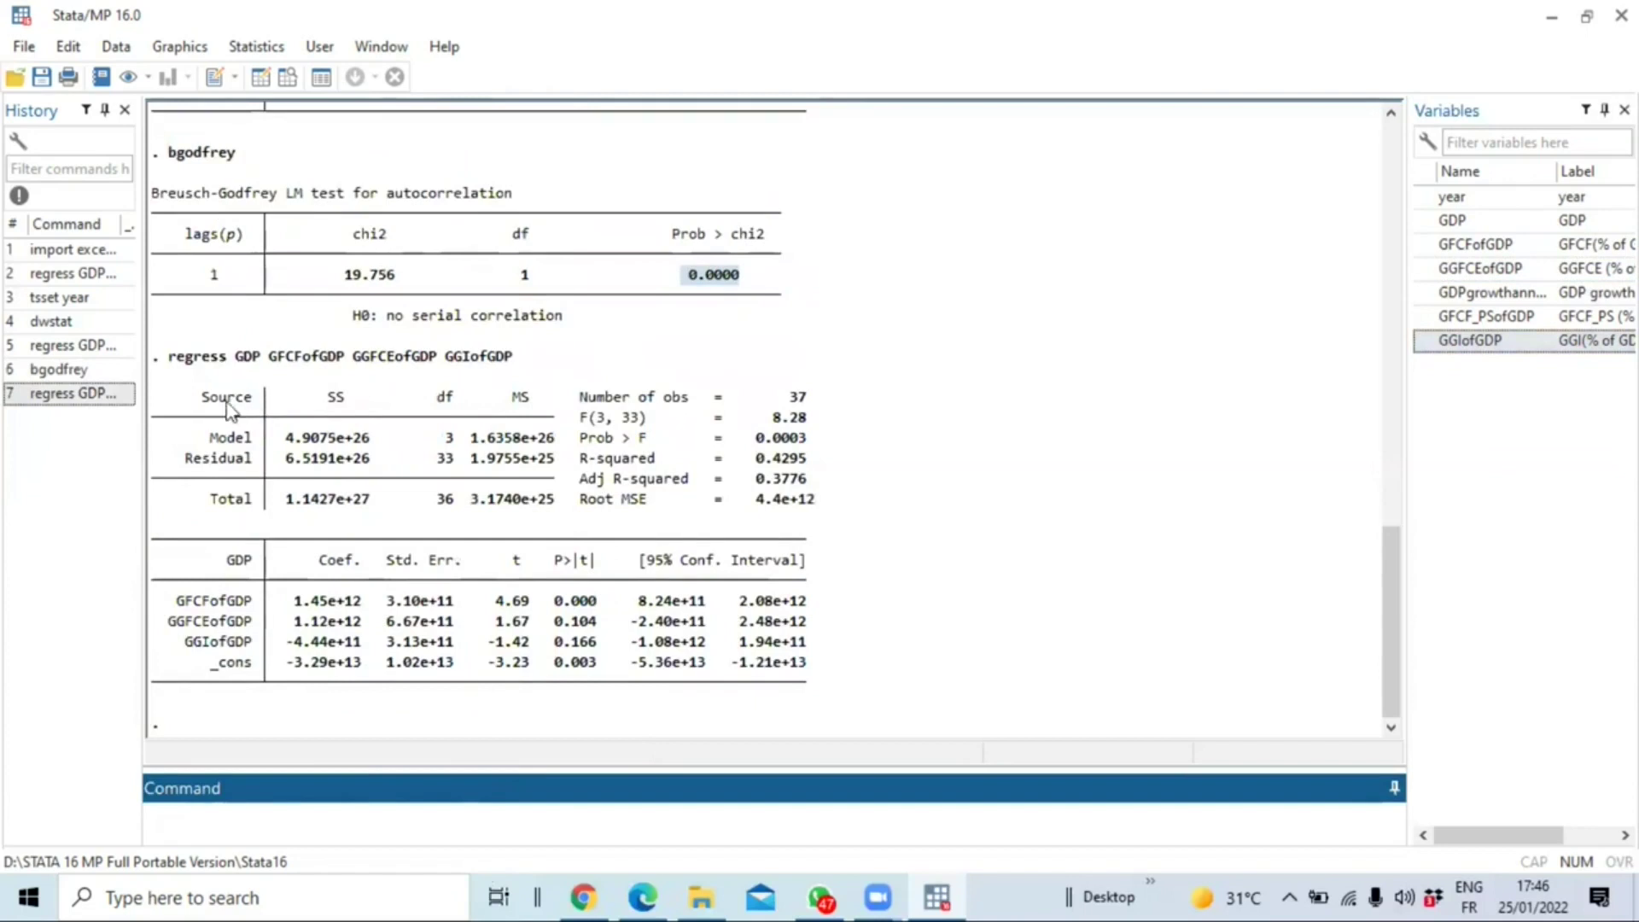
{"action": "left_click_drag", "start_coordinate": [169, 359], "coordinate": [771, 683]}
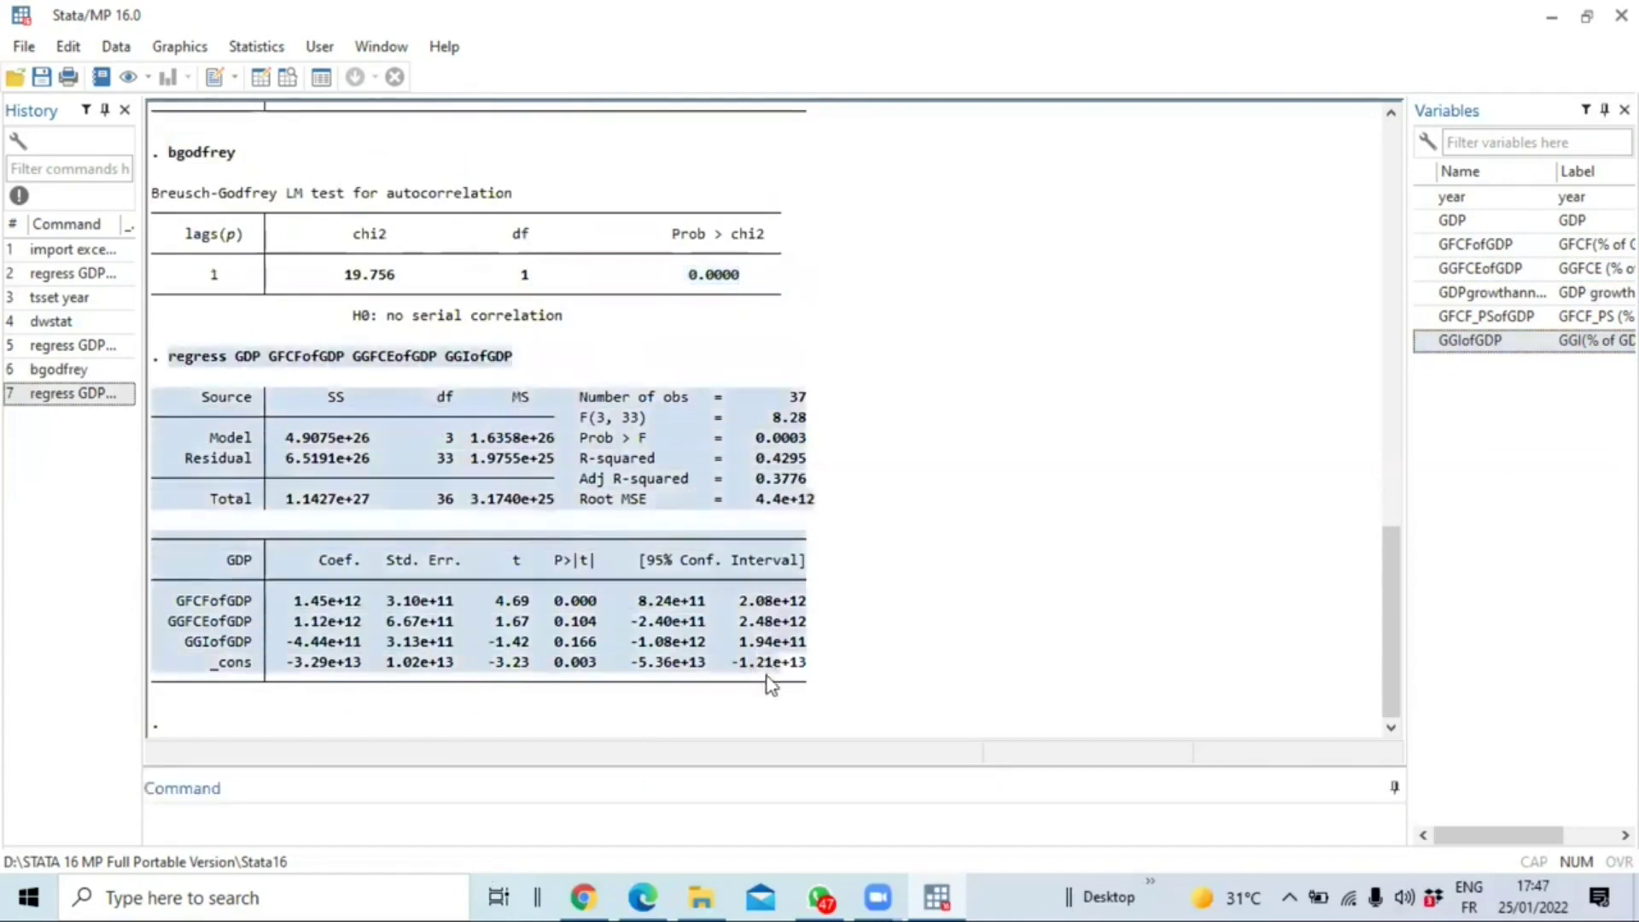
Declare the dataset as a time series with tsset, using year as the time variable.
{"action": "left_click", "coordinate": [199, 815]}
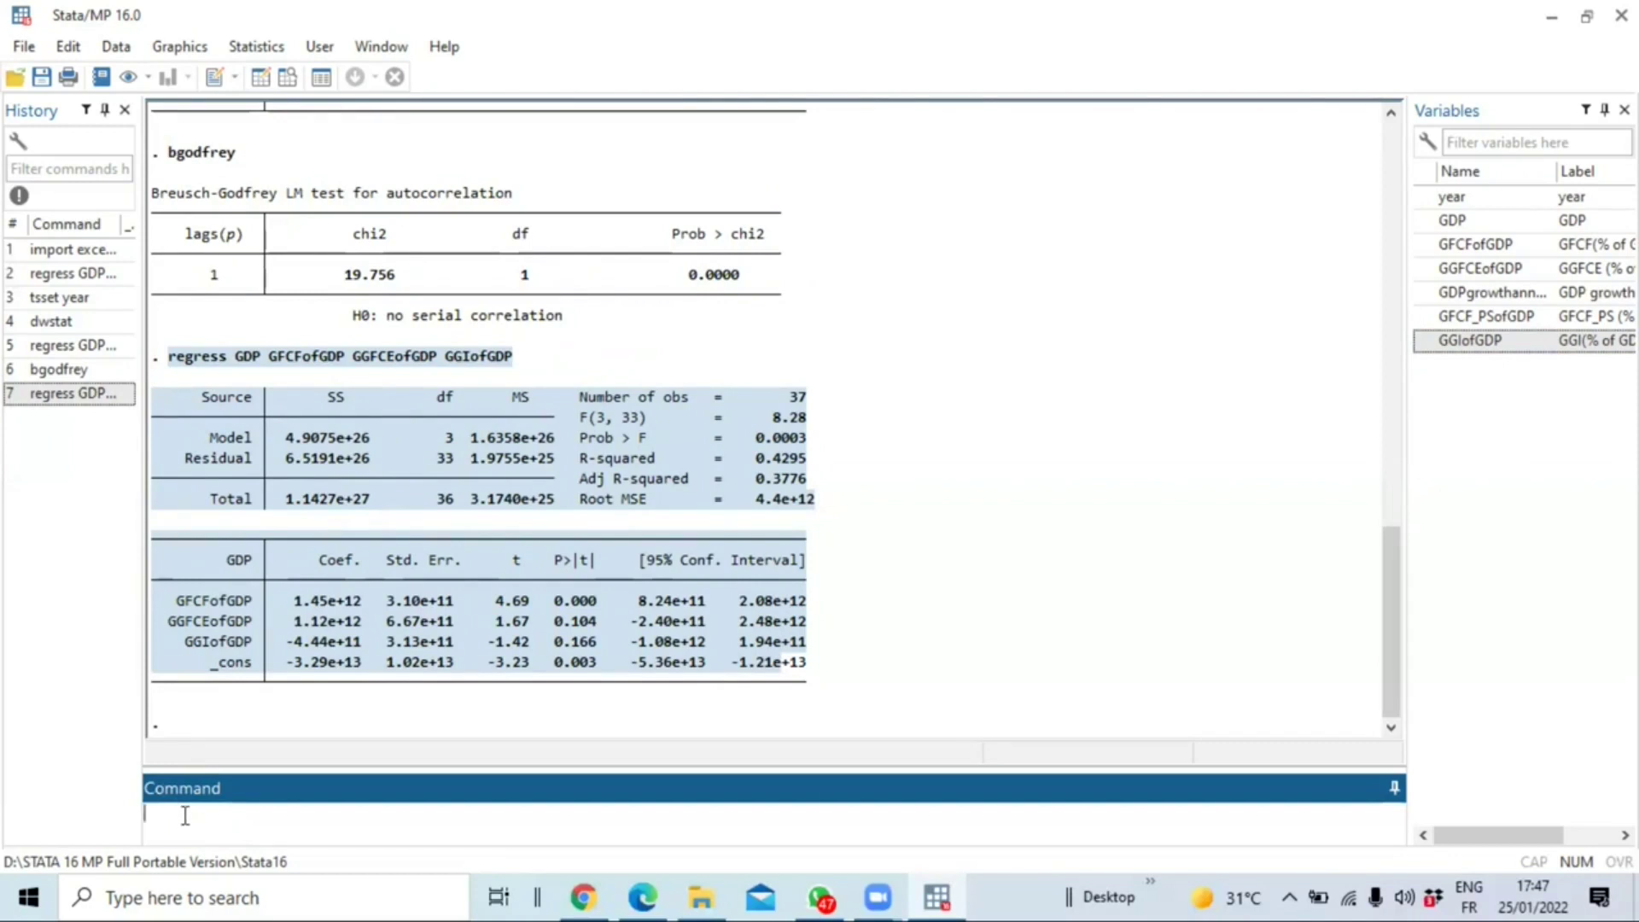
{"action": "type", "text": "tsset"}
{"action": "double_click", "coordinate": [1574, 201]}
{"action": "key", "text": "Return"}
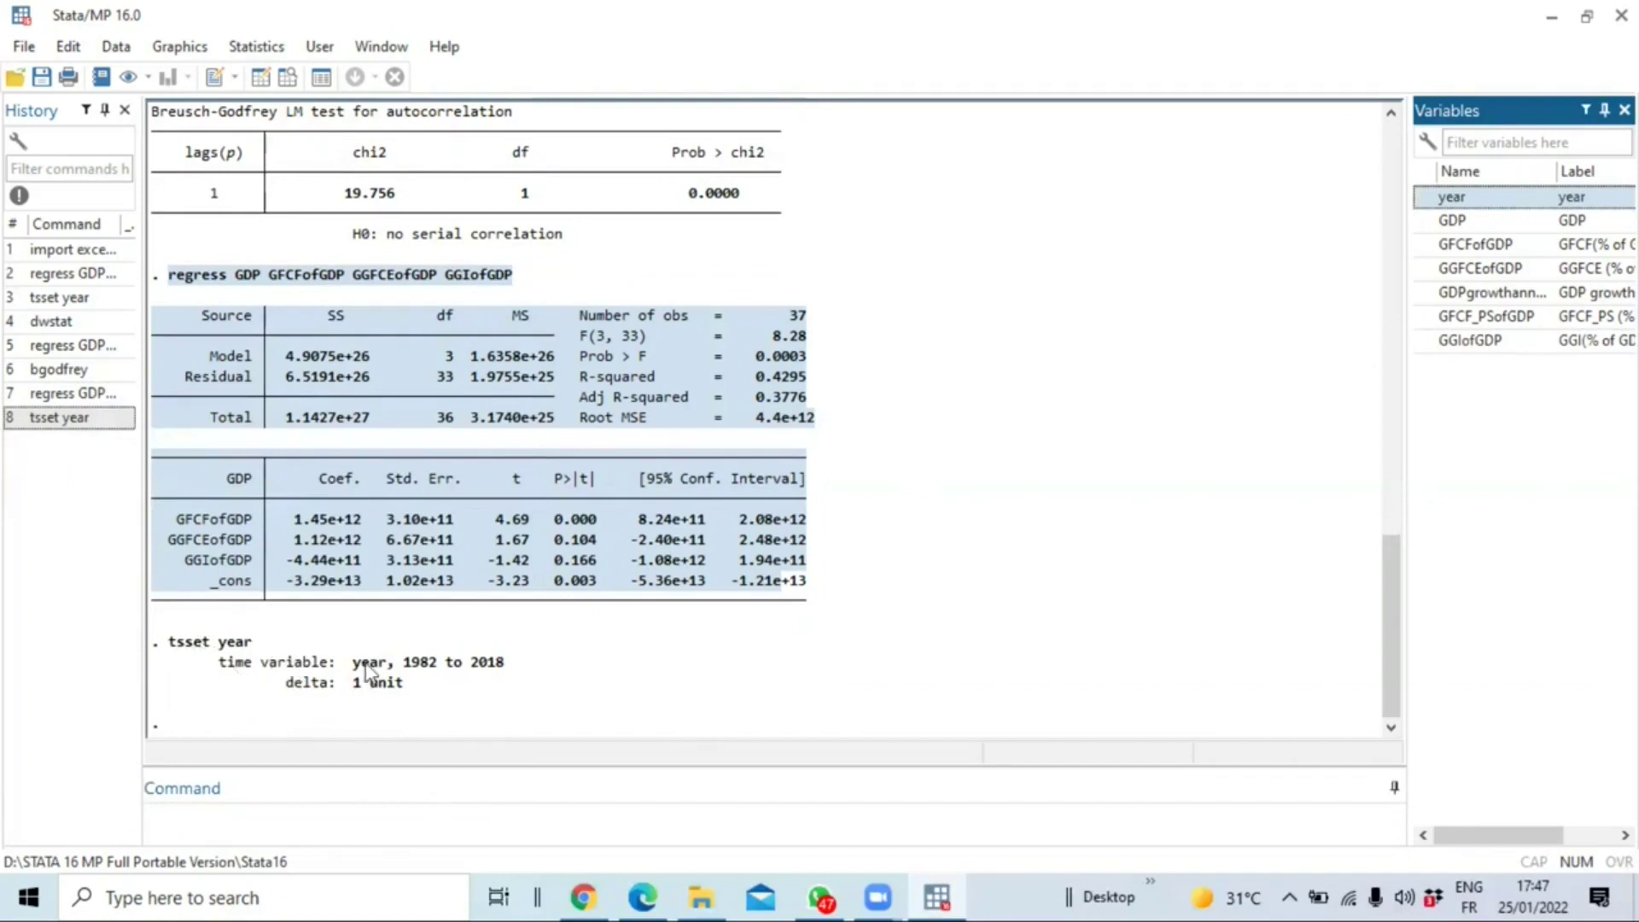
{"action": "left_click_drag", "start_coordinate": [344, 665], "coordinate": [389, 664]}
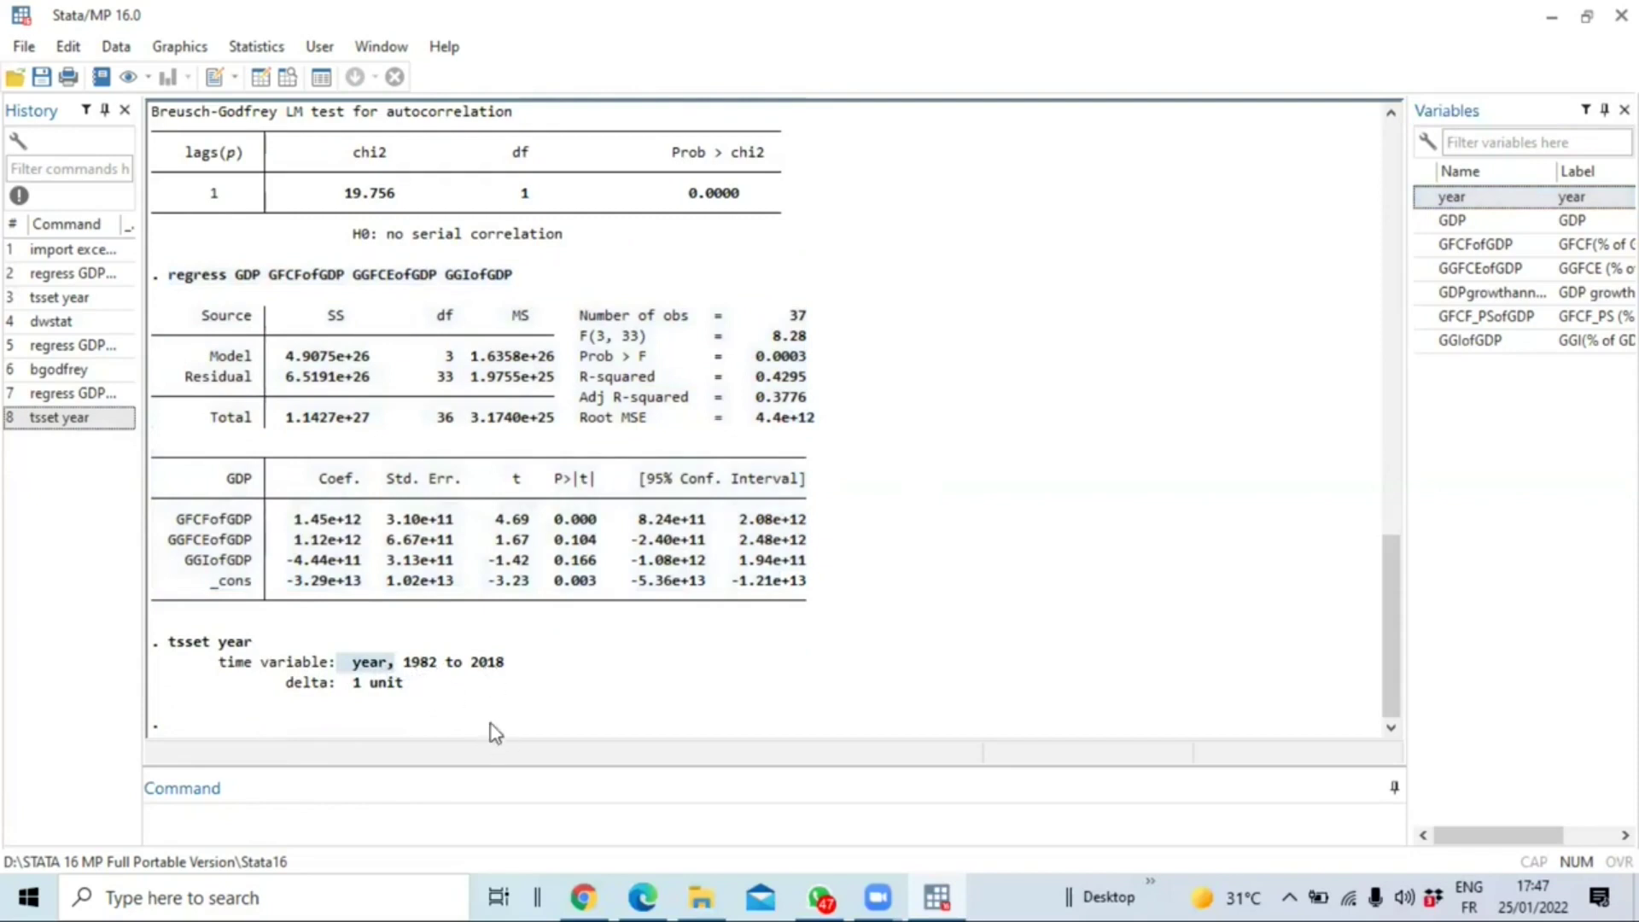
Run the Durbin-Watson test with dwstat and examine the d-statistic and its two parameters.
{"action": "left_click", "coordinate": [216, 818]}
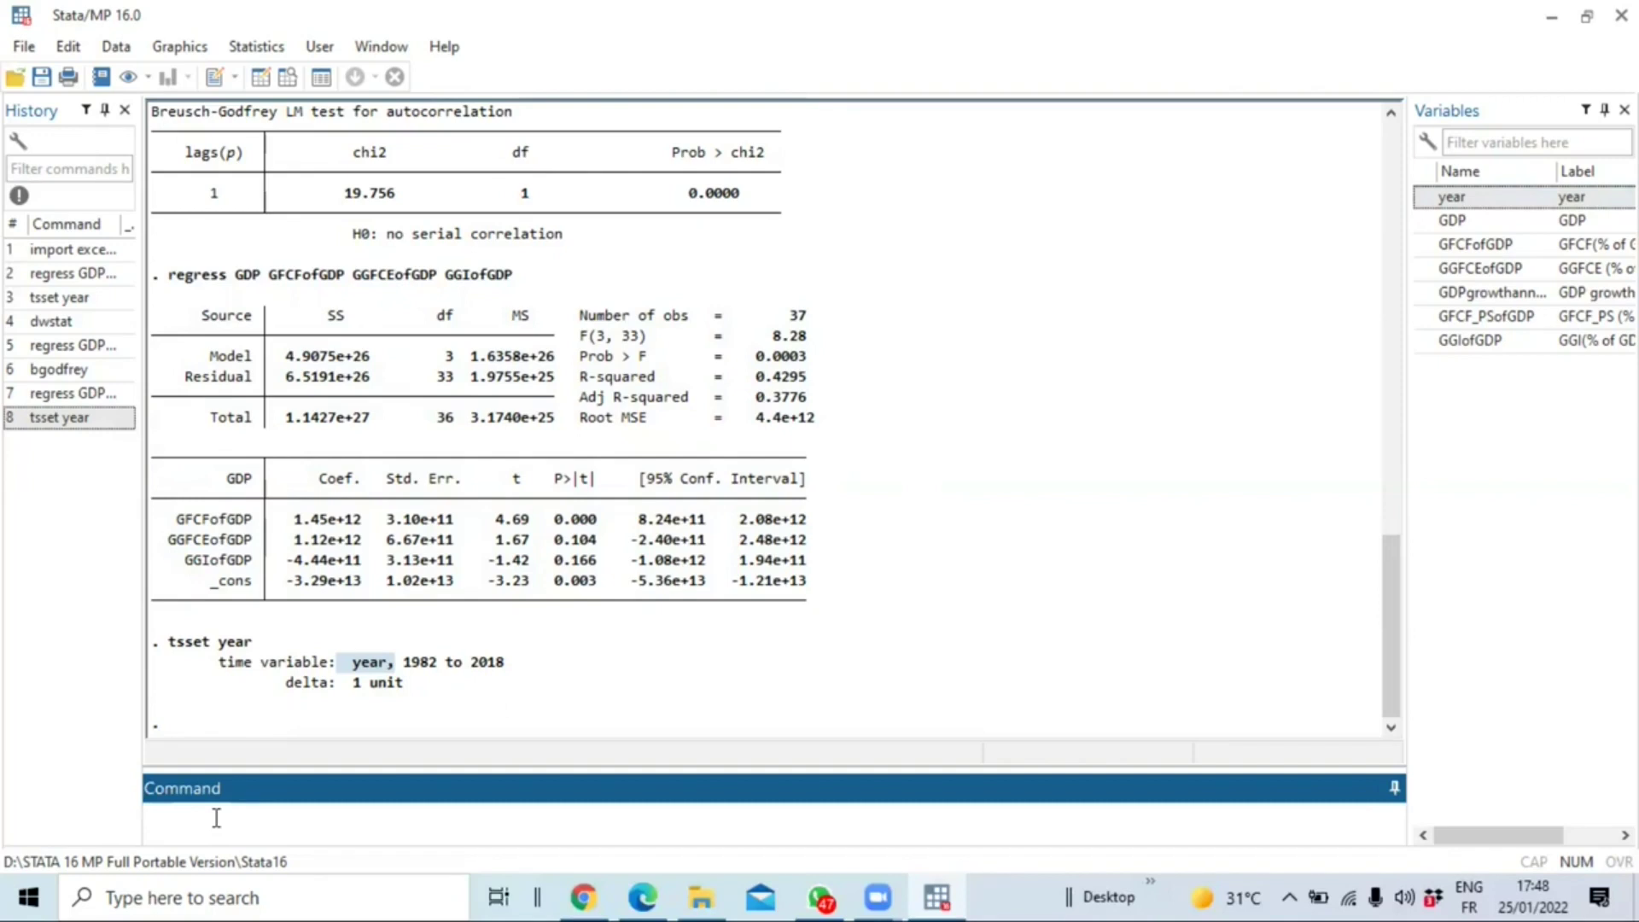
{"action": "type", "text": "qw"}
{"action": "key", "text": "BackSpace"}
{"action": "type", "text": "dw"}
{"action": "key", "text": "Insert"}
{"action": "key", "text": "BackSpace"}
{"action": "key", "text": "BackSpace"}
{"action": "key", "text": "BackSpace"}
{"action": "type", "text": "dwstat"}
{"action": "key", "text": "Return"}
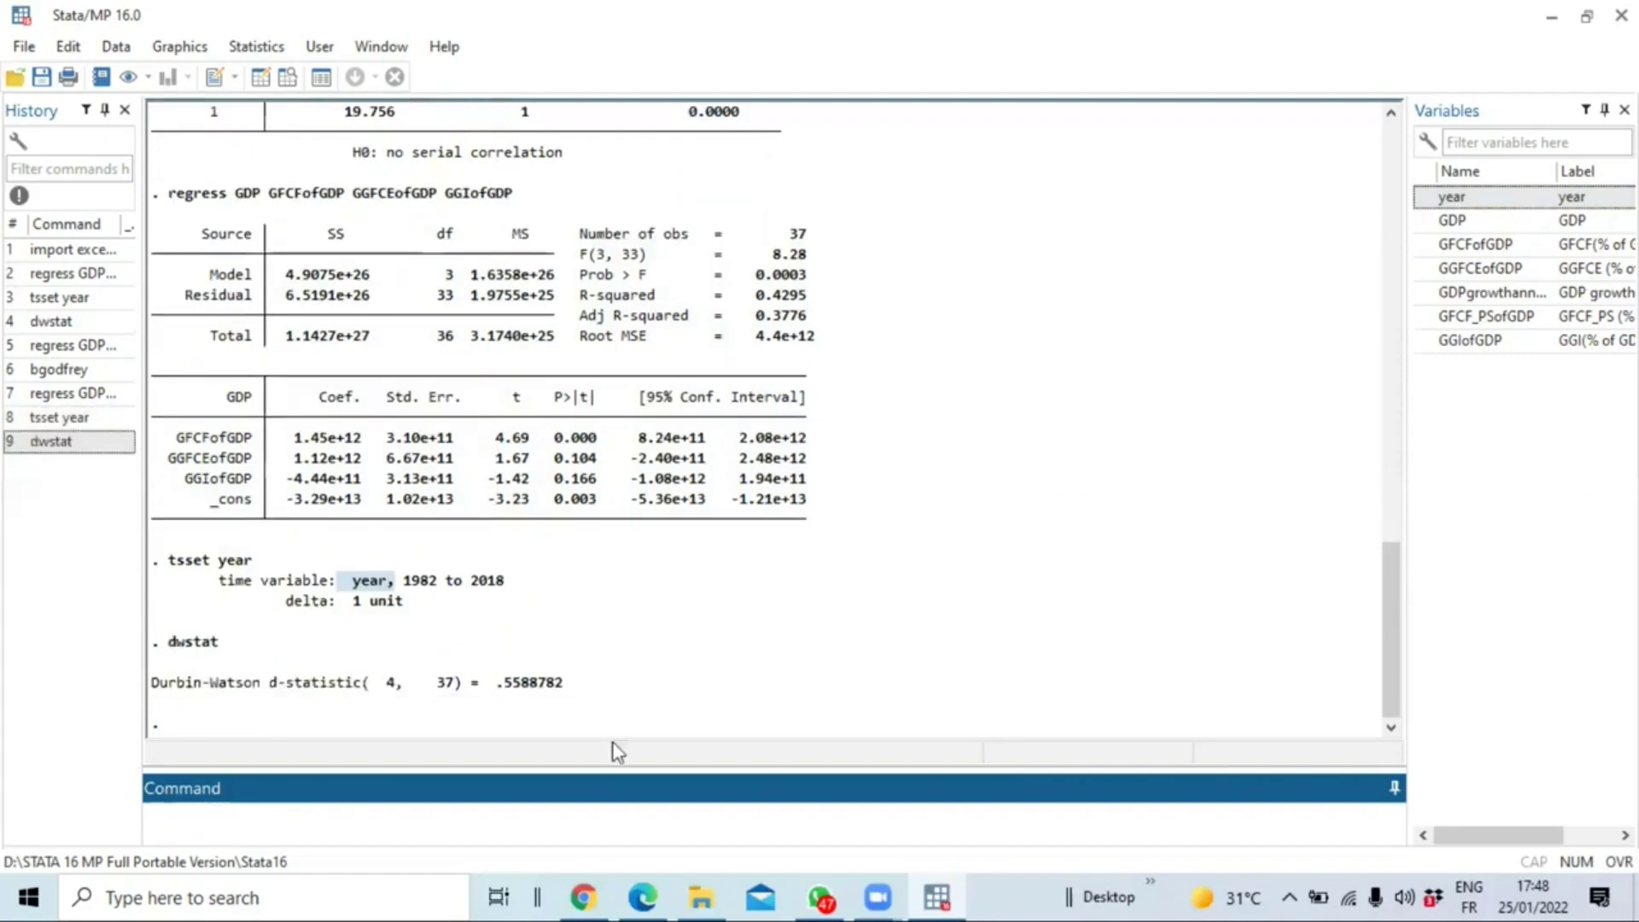
{"action": "left_click_drag", "start_coordinate": [565, 683], "coordinate": [495, 683]}
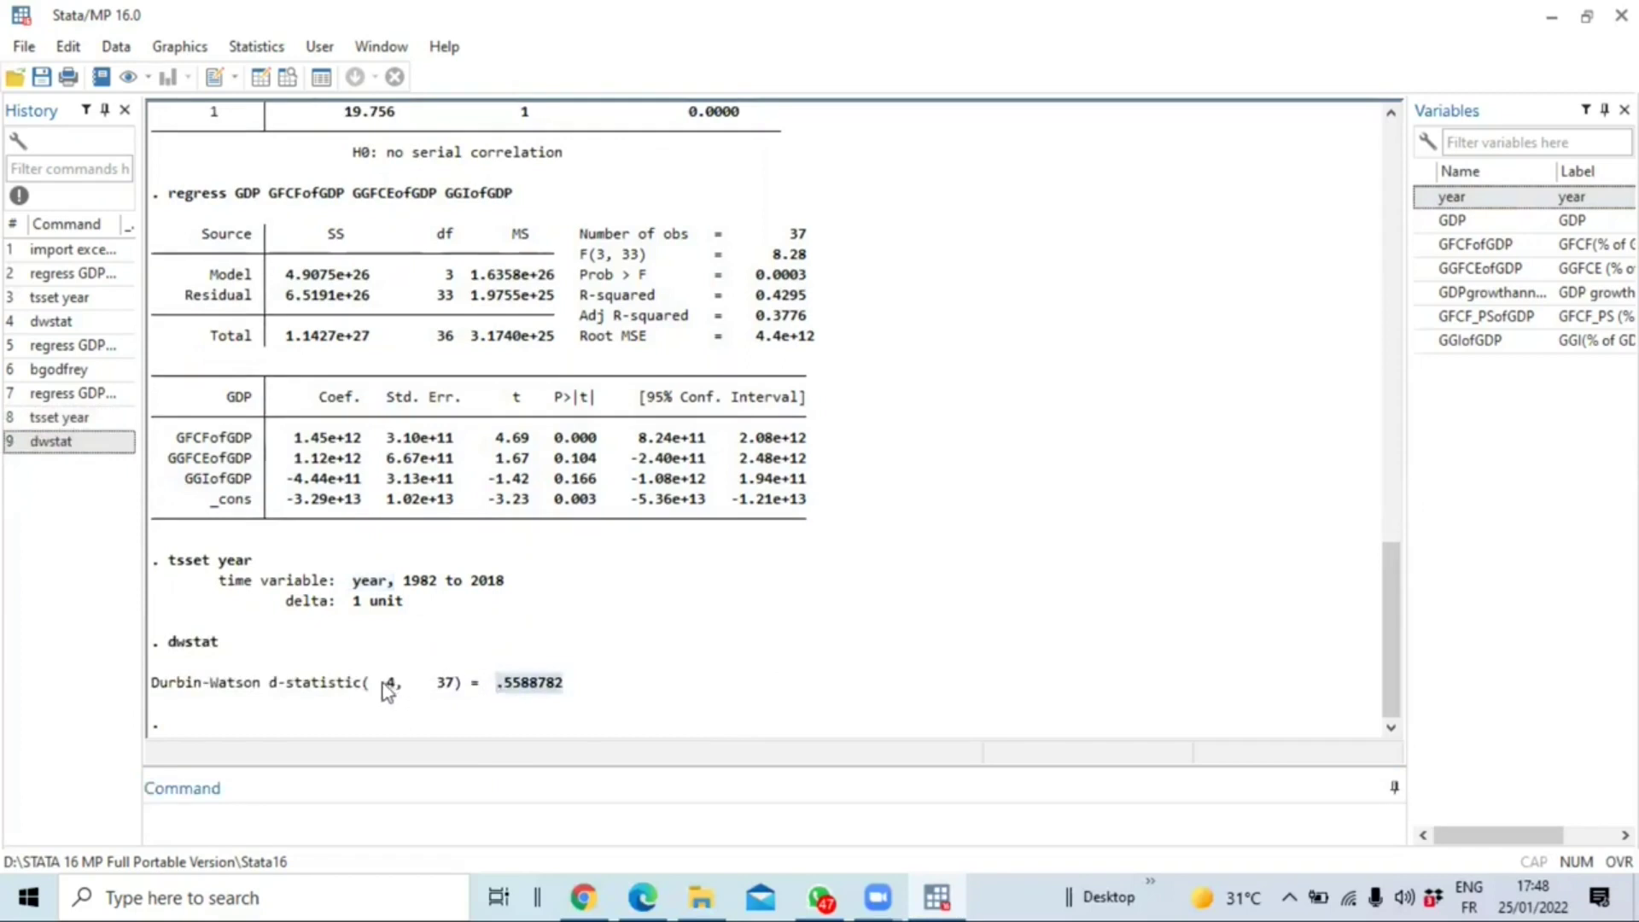
{"action": "left_click_drag", "start_coordinate": [370, 683], "coordinate": [461, 691]}
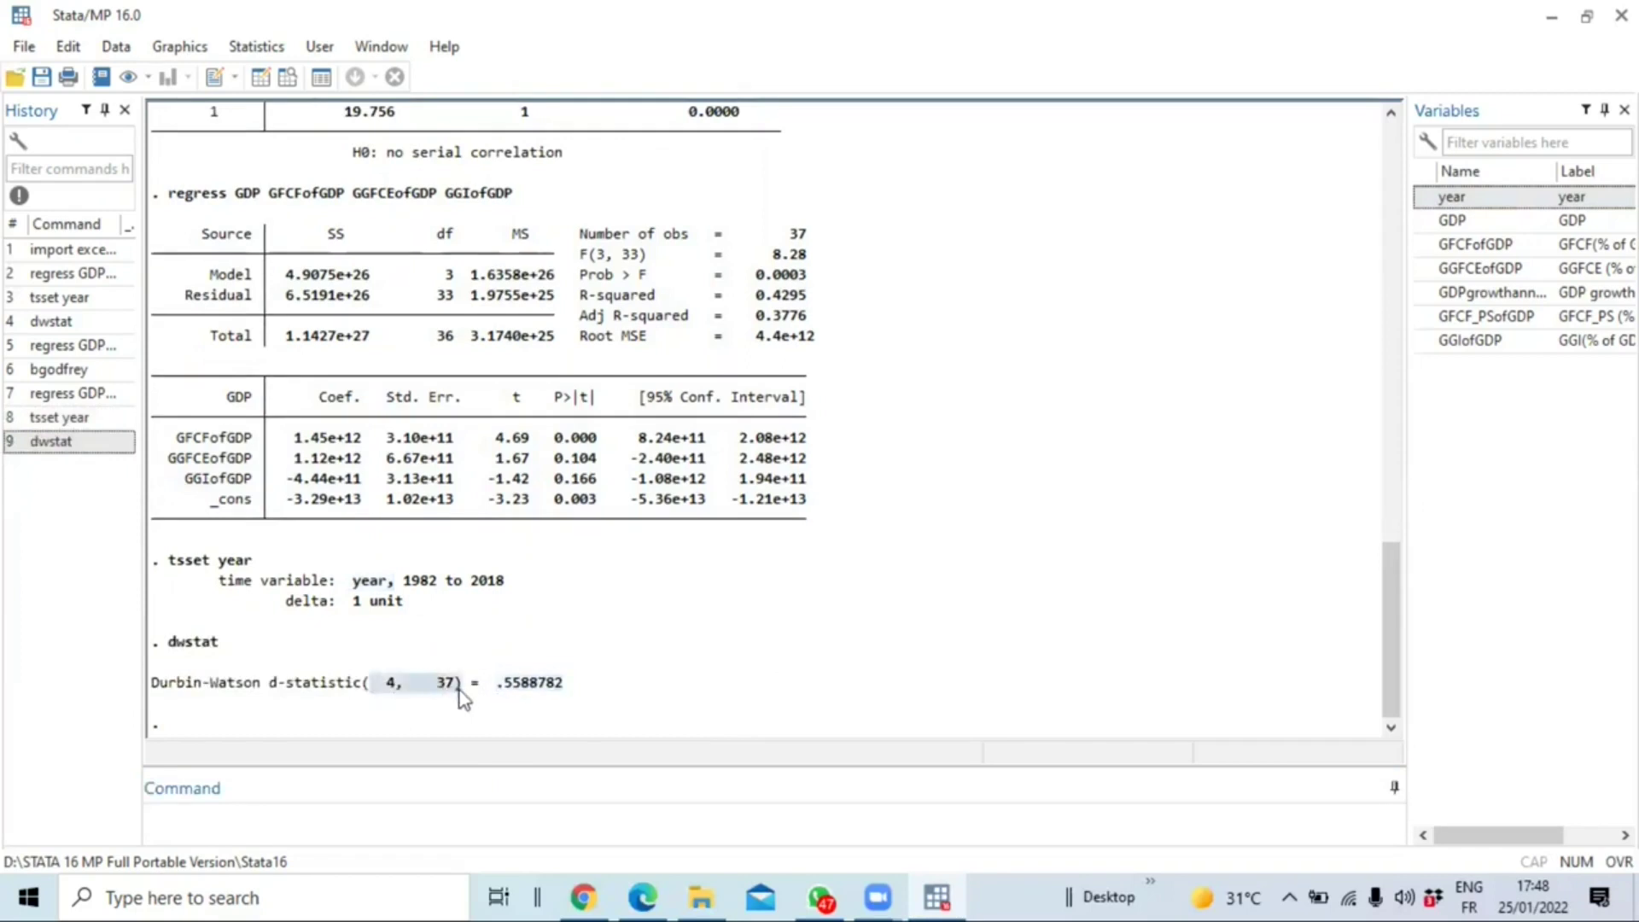
{"action": "left_click", "coordinate": [382, 688]}
{"action": "double_click", "coordinate": [388, 687]}
{"action": "left_click_drag", "start_coordinate": [442, 690], "coordinate": [461, 689]}
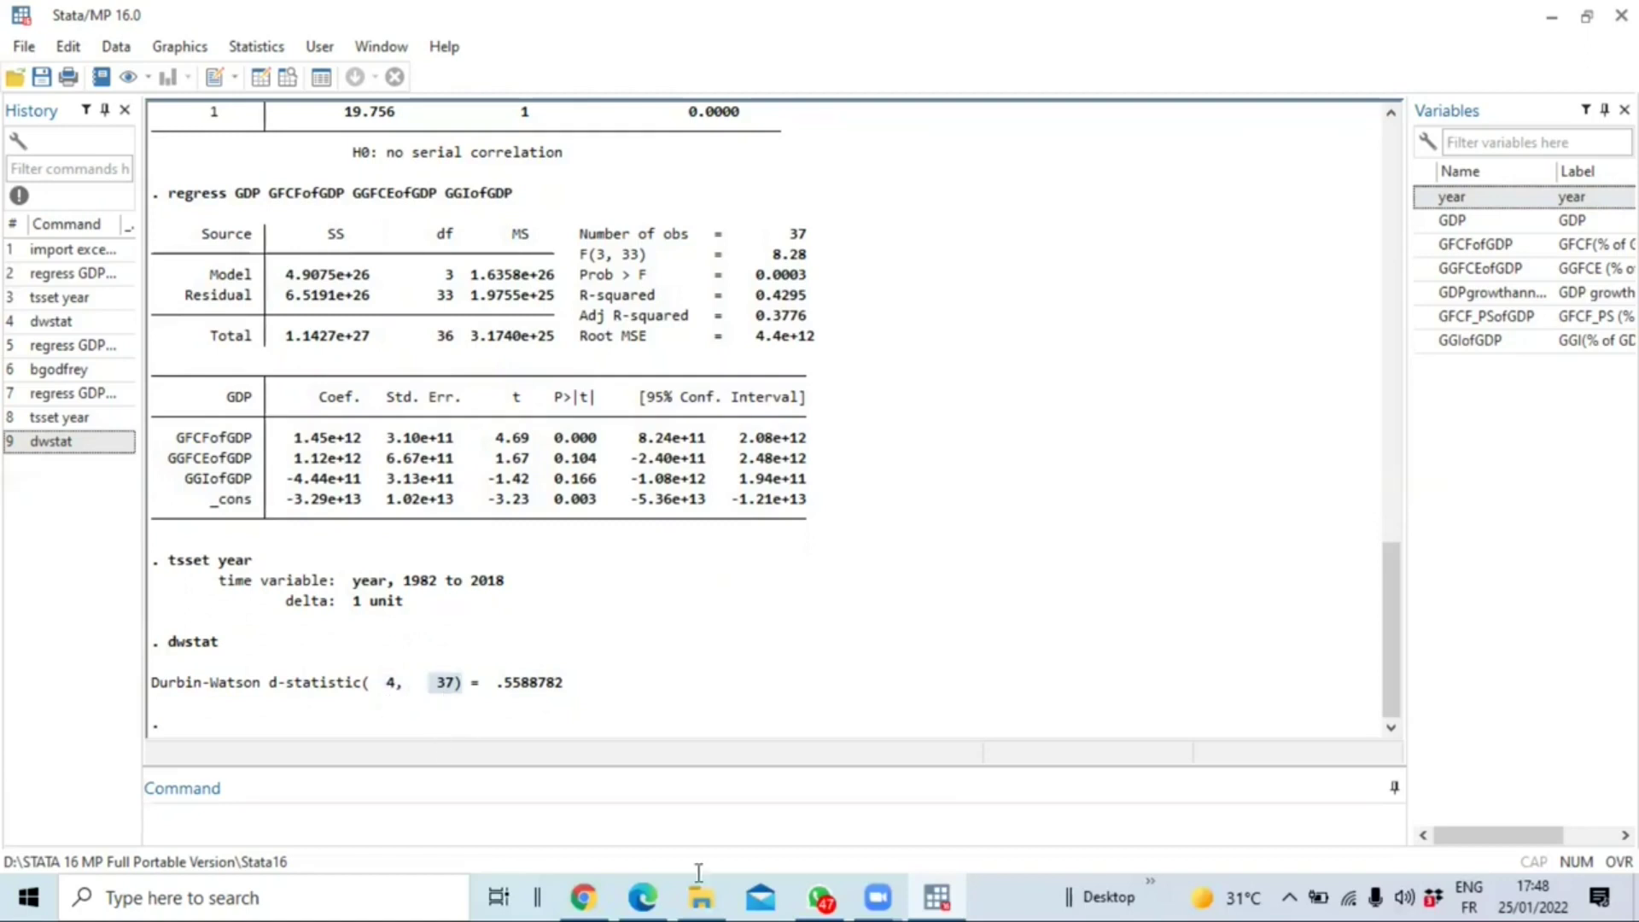
Switch to Edge and look up the dL and dU critical values for k = 4 and n = 37 in DW.pdf.
{"action": "left_click", "coordinate": [644, 897]}
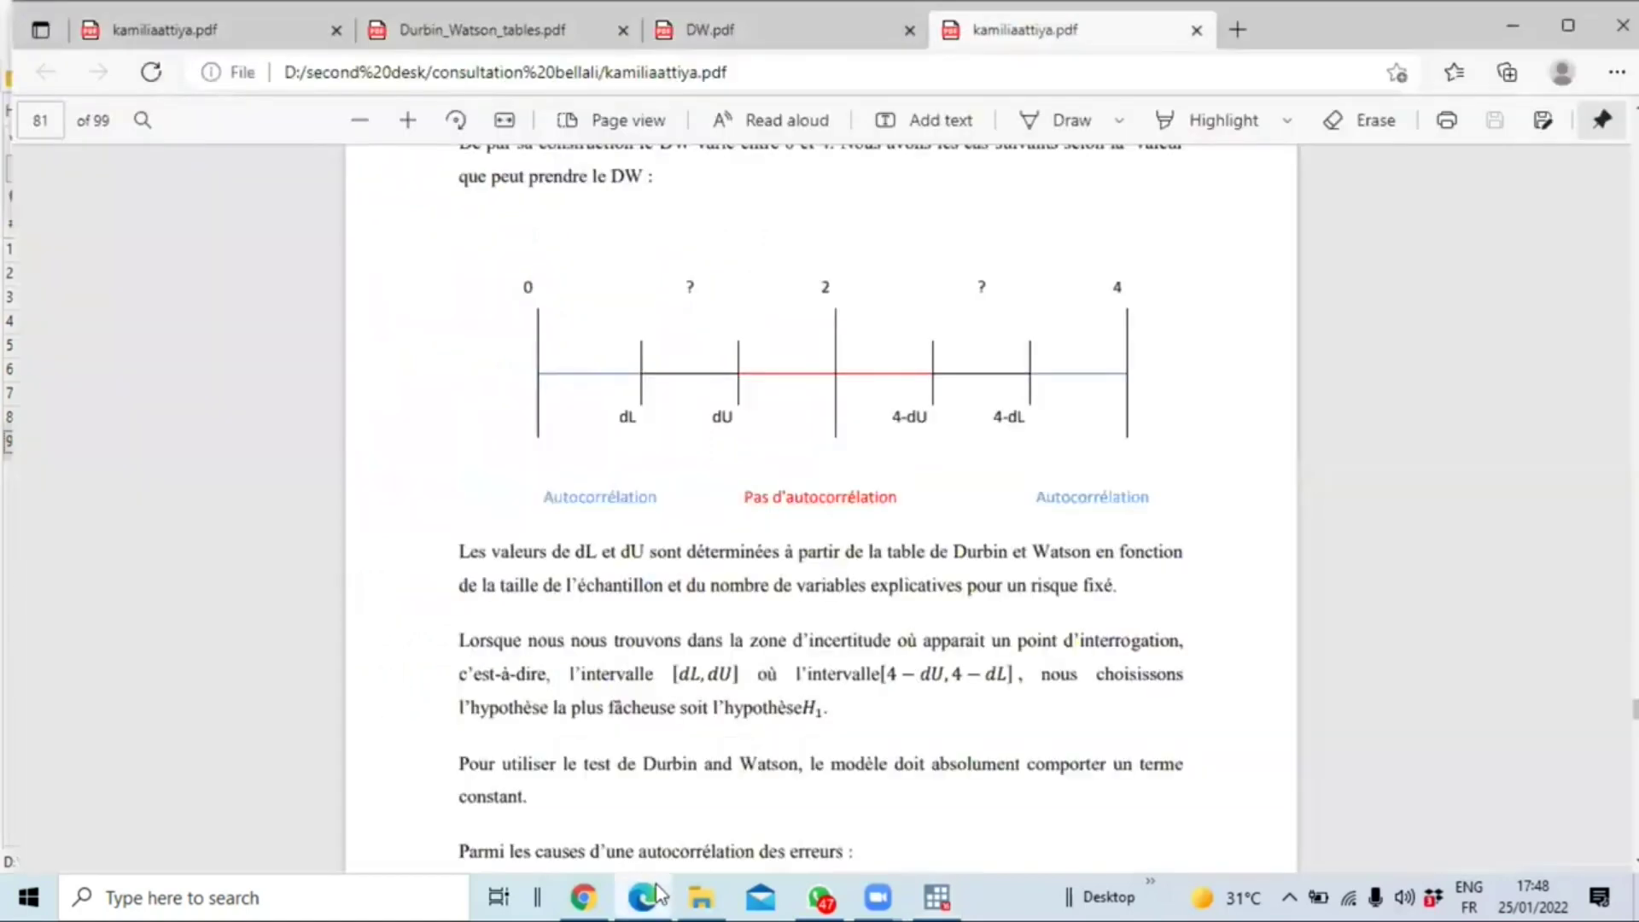
{"action": "left_click", "coordinate": [734, 34]}
{"action": "scroll", "coordinate": [818, 443], "scroll_direction": "up", "scroll_amount": 10}
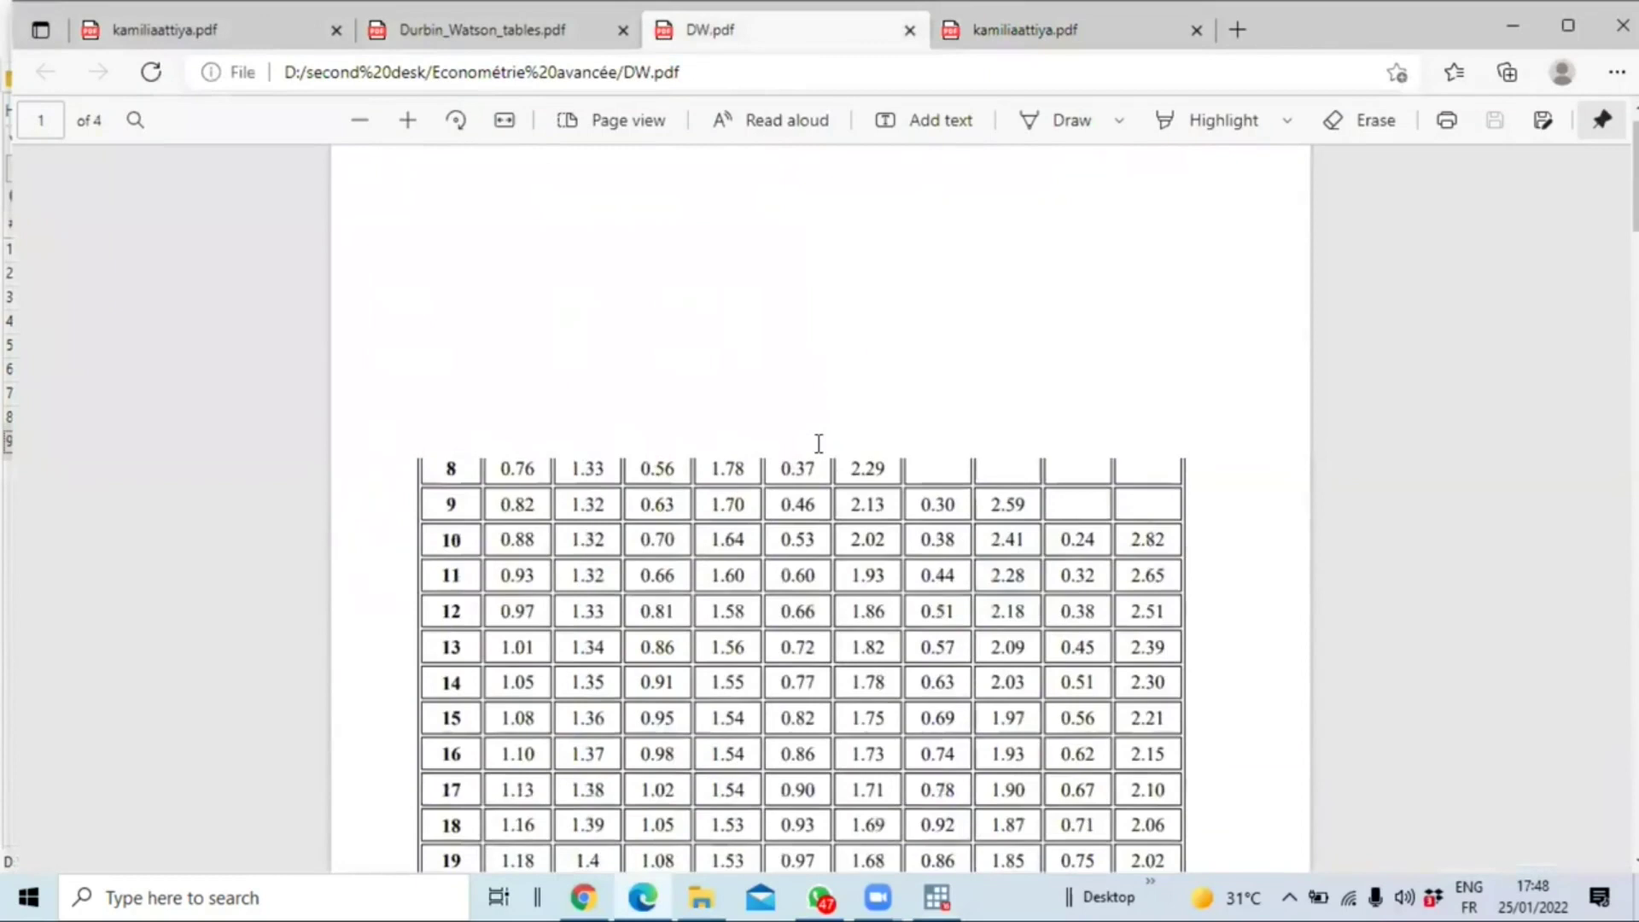
{"action": "scroll", "coordinate": [818, 443], "scroll_direction": "up", "scroll_amount": 1}
{"action": "left_click_drag", "start_coordinate": [531, 355], "coordinate": [1007, 382]}
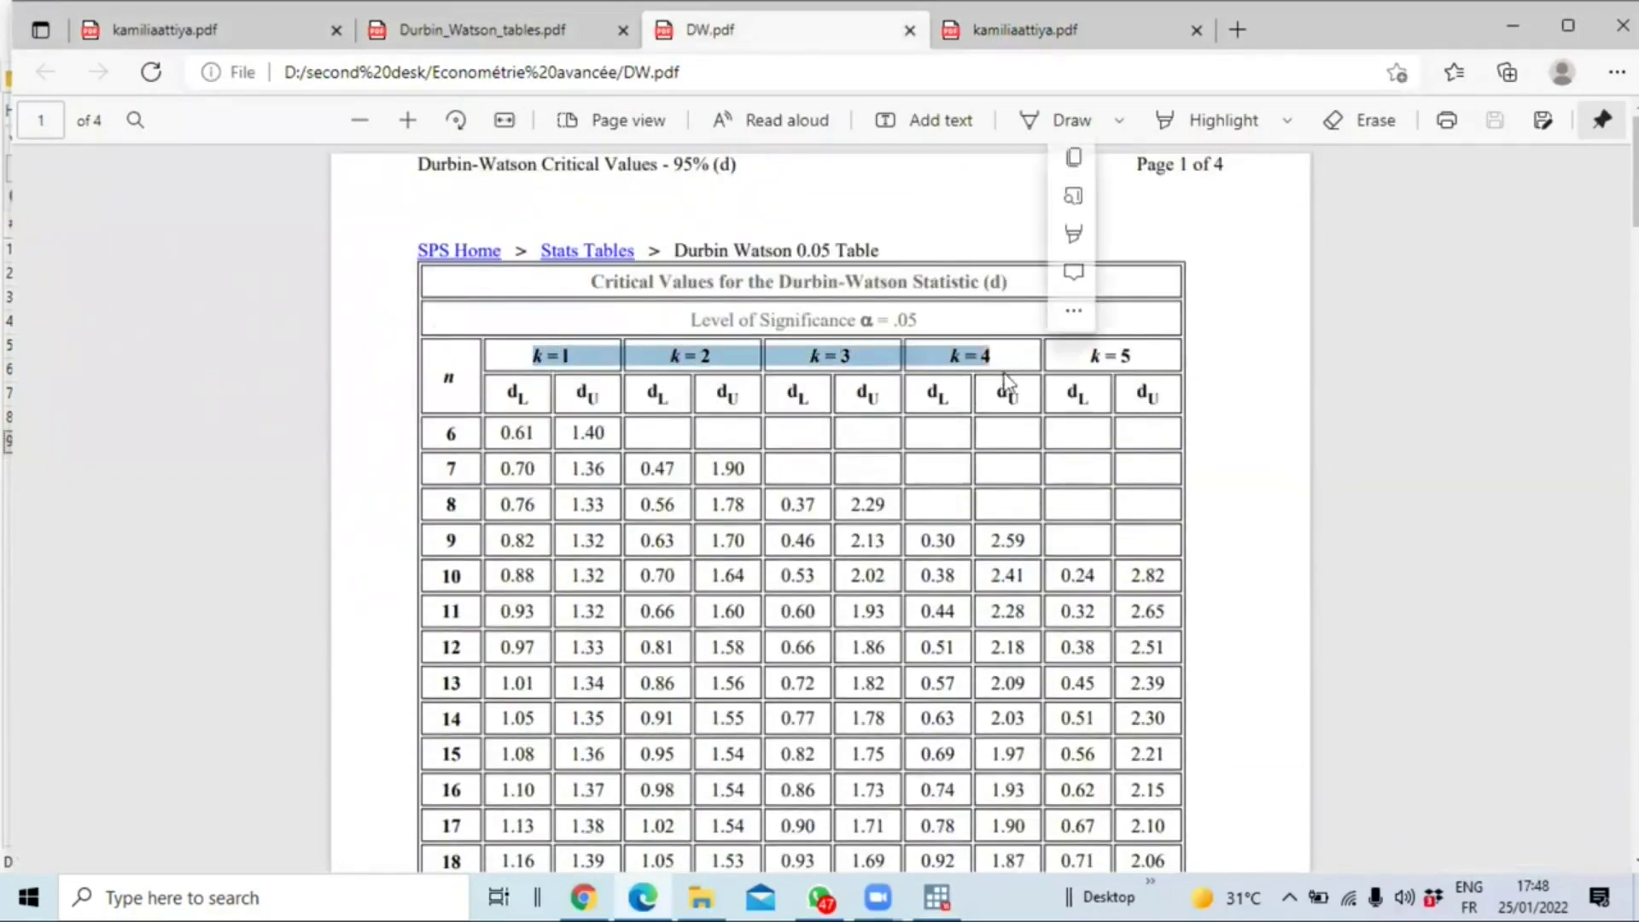
{"action": "left_click", "coordinate": [988, 355]}
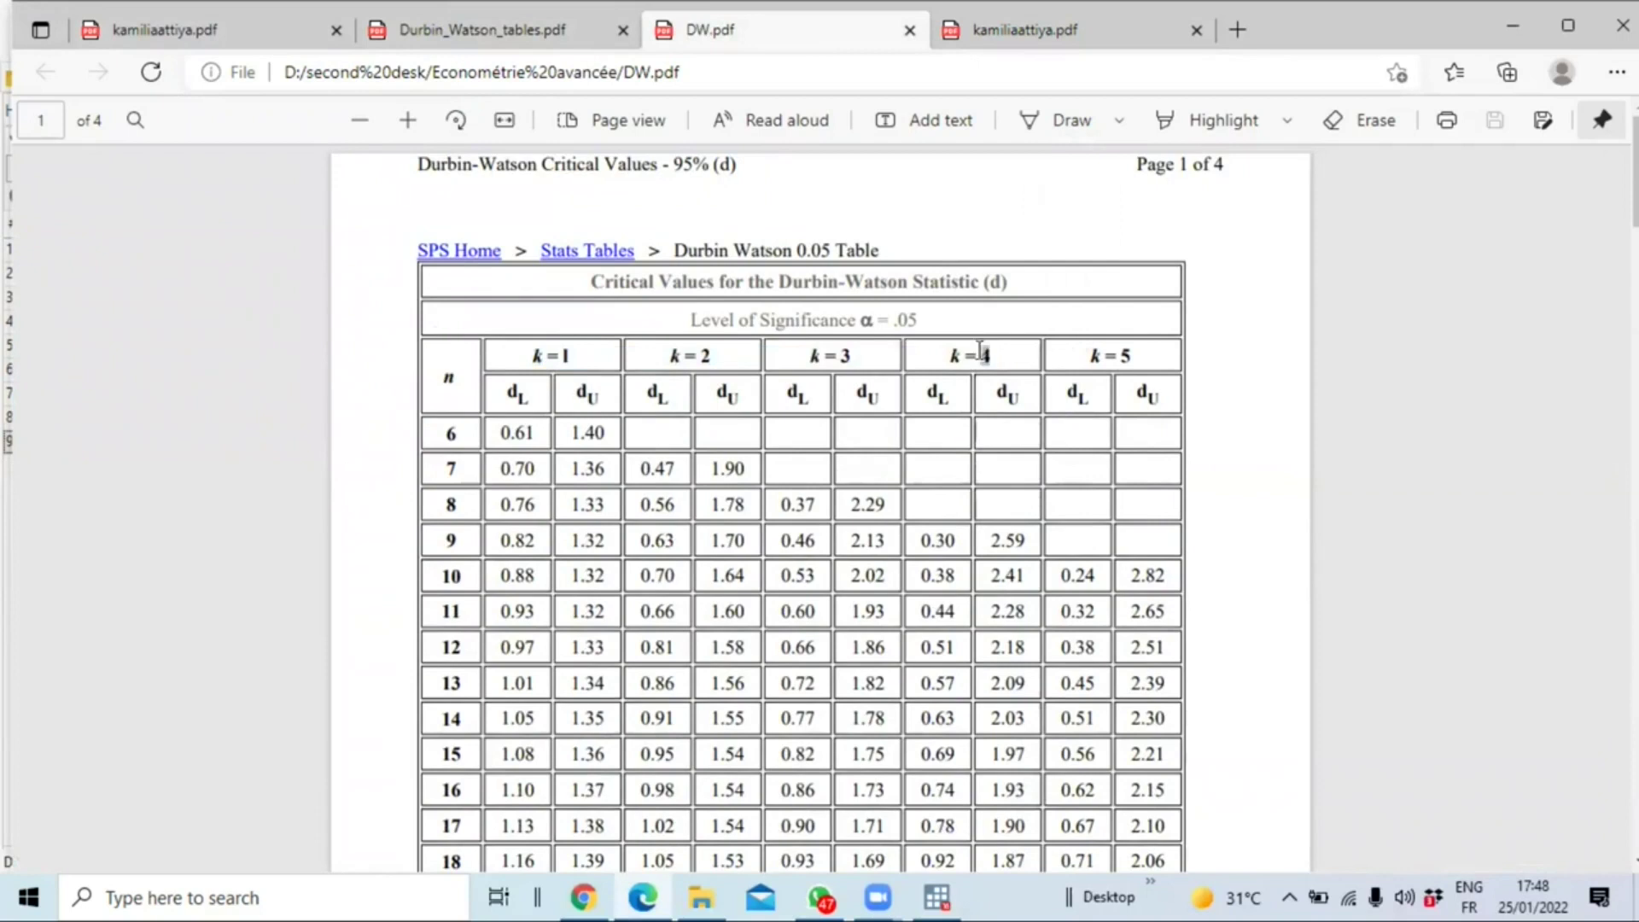
{"action": "scroll", "coordinate": [466, 476], "scroll_direction": "down", "scroll_amount": 3}
{"action": "scroll", "coordinate": [466, 477], "scroll_direction": "down", "scroll_amount": 8}
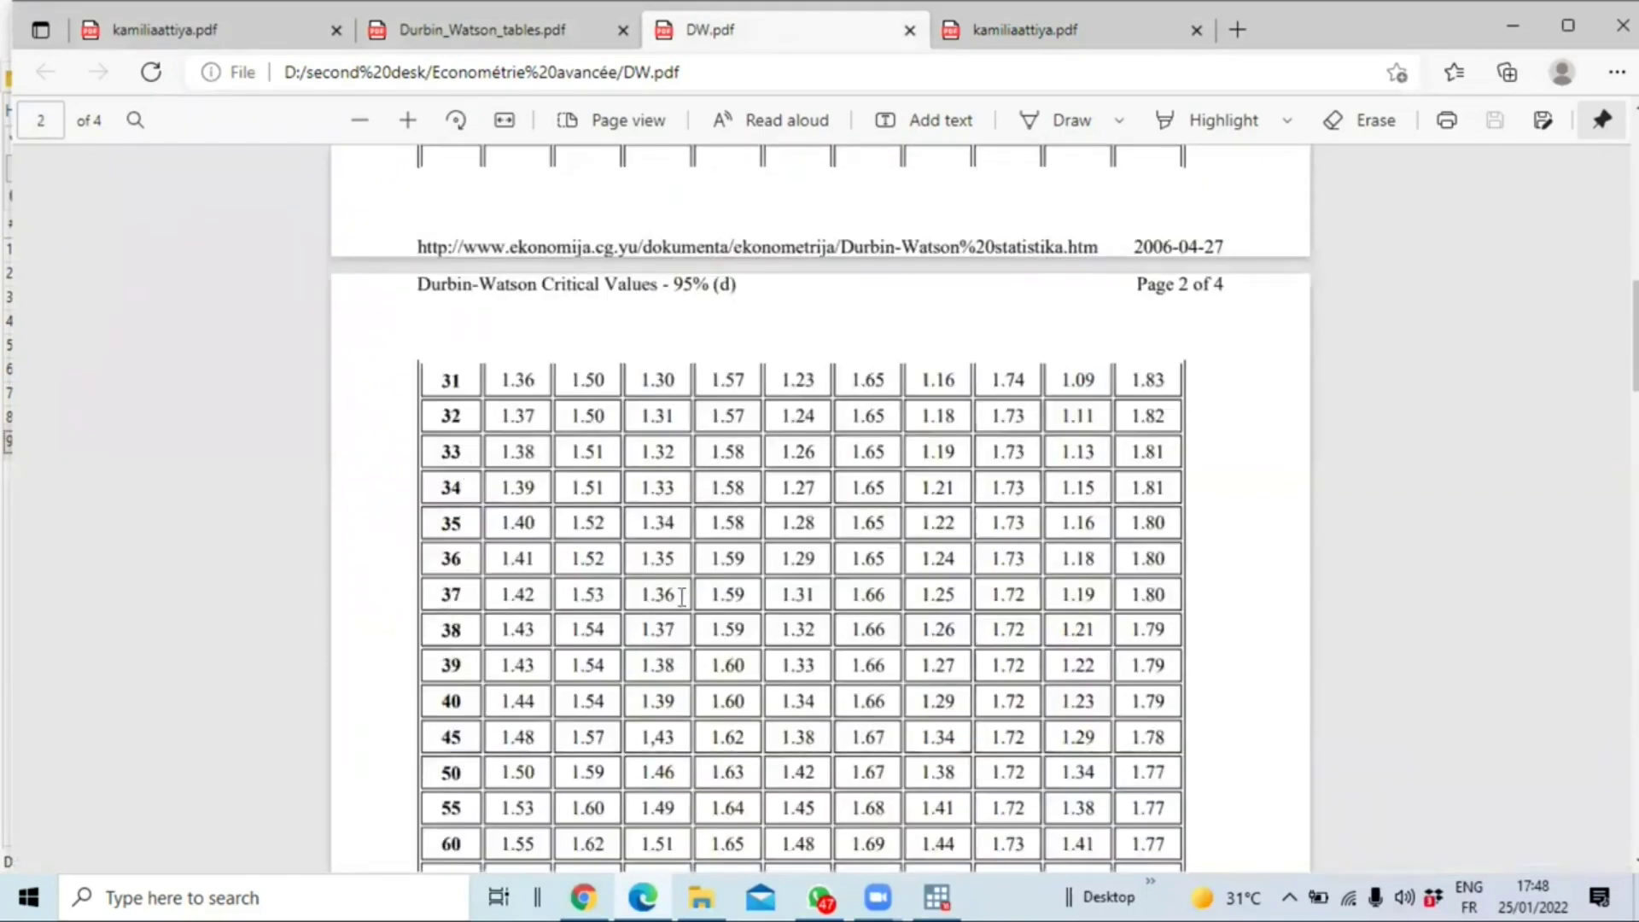
{"action": "left_click_drag", "start_coordinate": [922, 594], "coordinate": [1032, 593]}
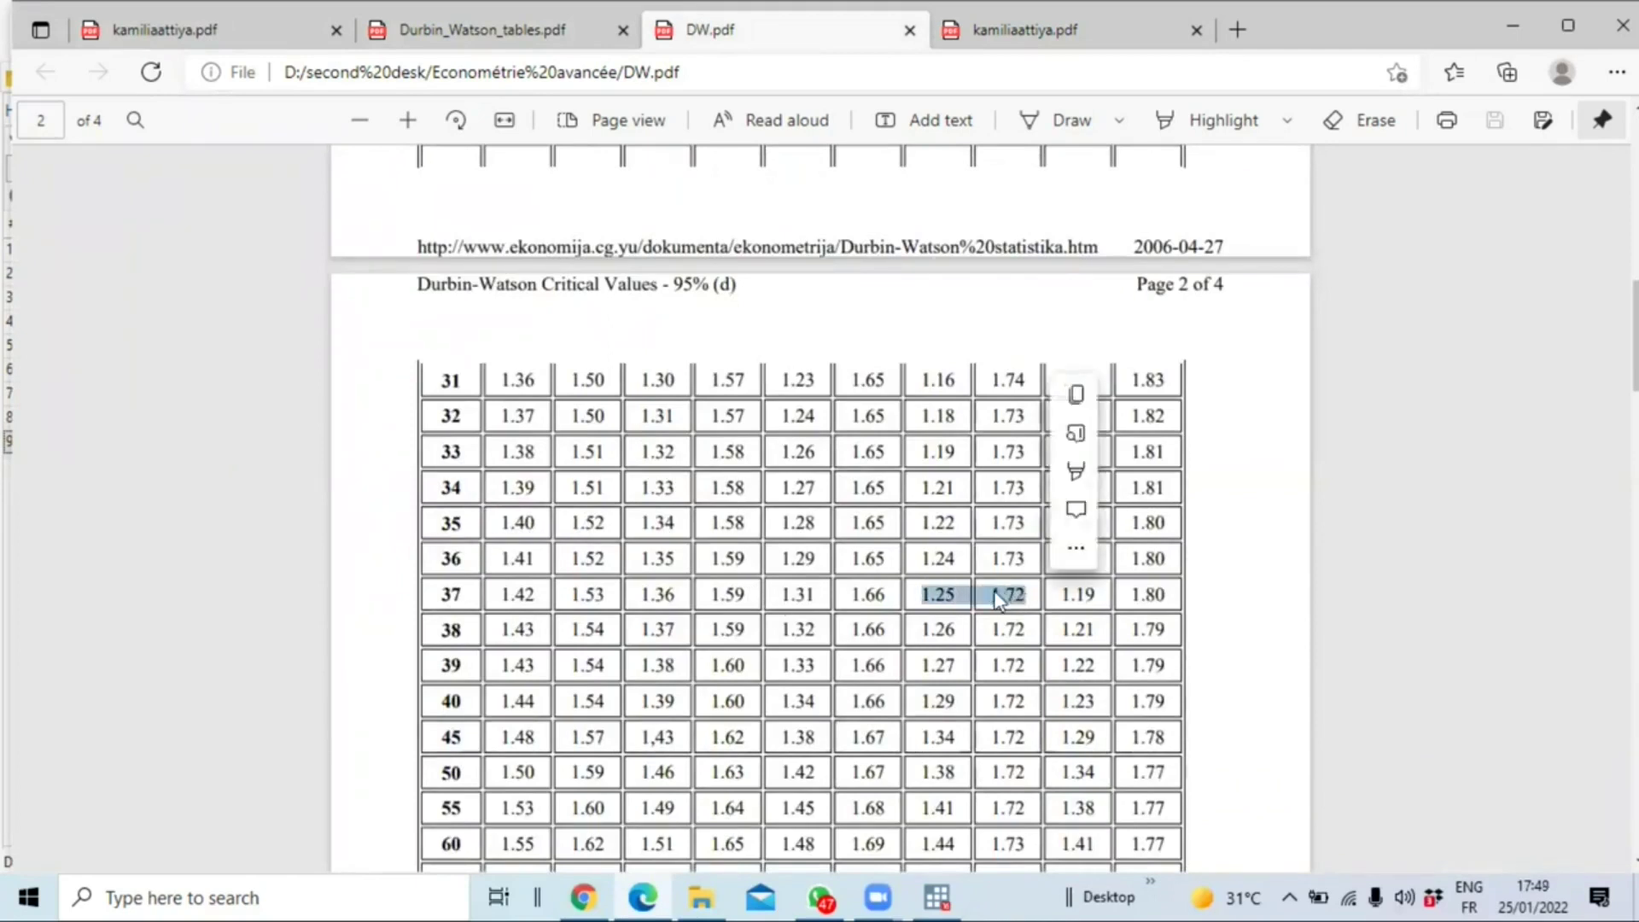
{"action": "left_click", "coordinate": [992, 593]}
{"action": "left_click_drag", "start_coordinate": [994, 595], "coordinate": [1022, 596]}
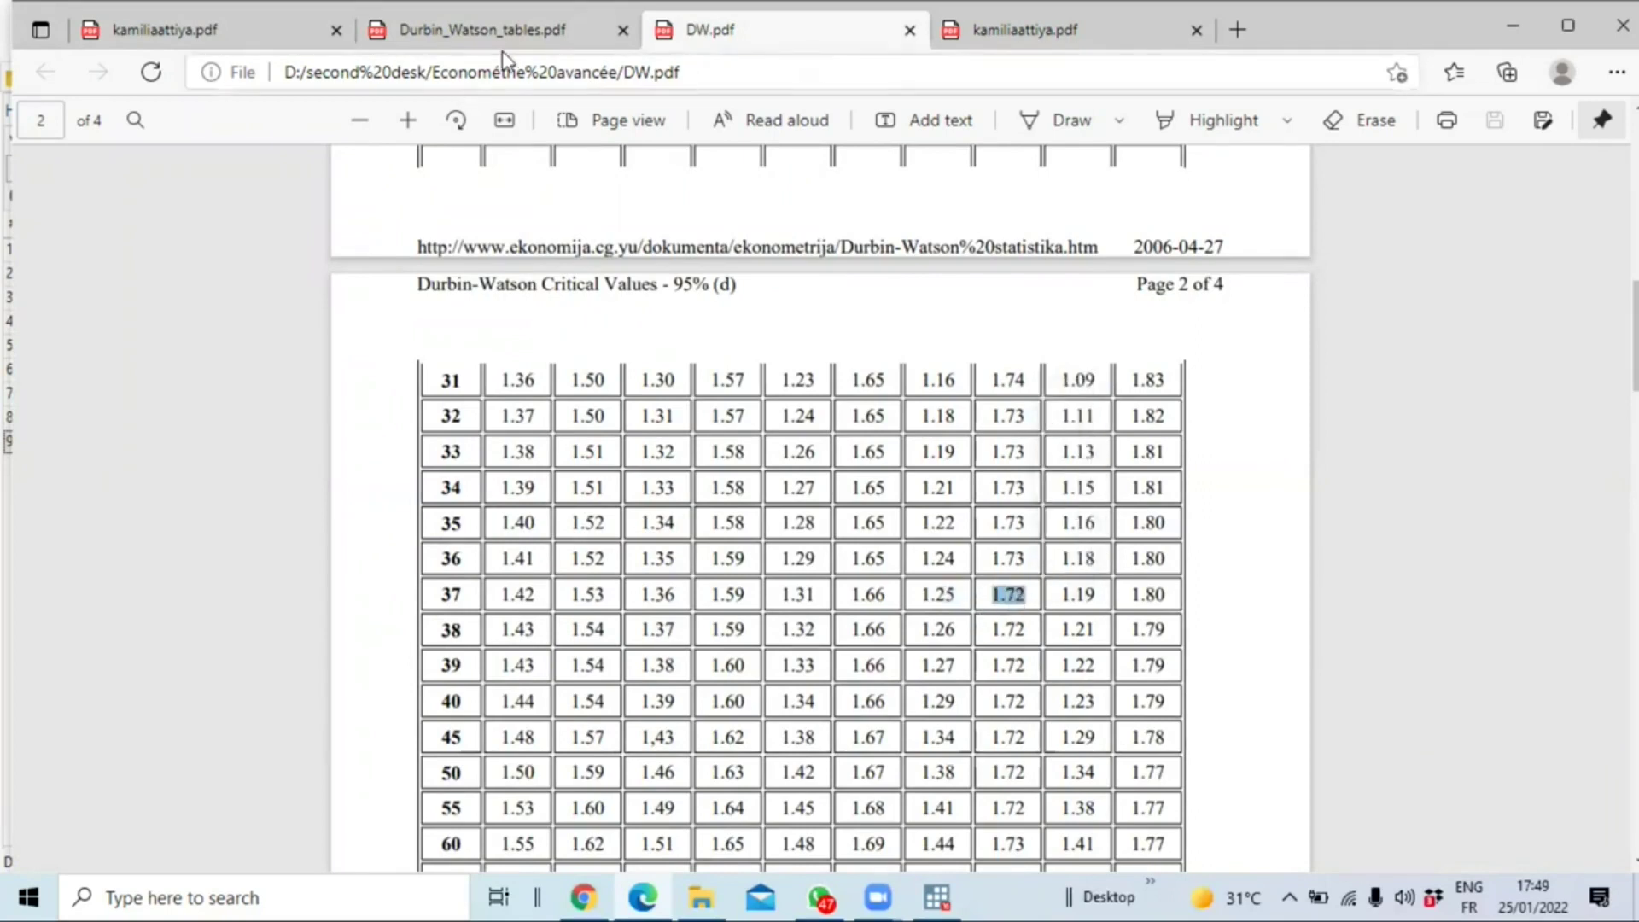
Compare Stata's Durbin-Watson statistic with the decision-zone diagram in the lecture PDF and the critical values in DW.pdf.
{"action": "left_click", "coordinate": [990, 36]}
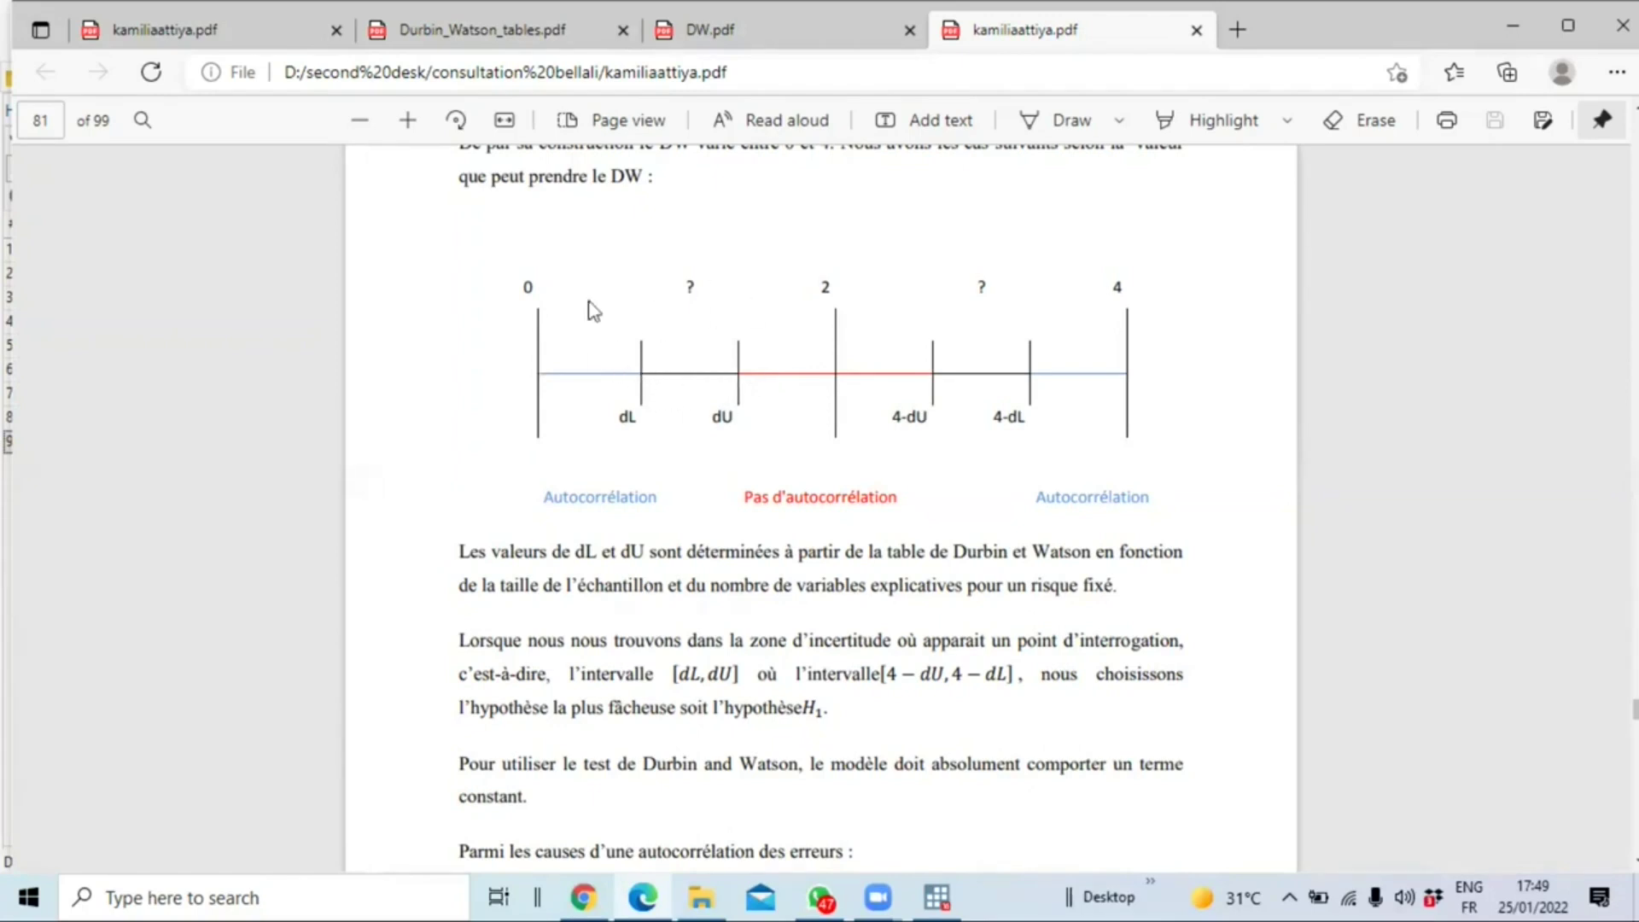
{"action": "left_click", "coordinate": [938, 897]}
{"action": "left_click_drag", "start_coordinate": [492, 682], "coordinate": [562, 698]}
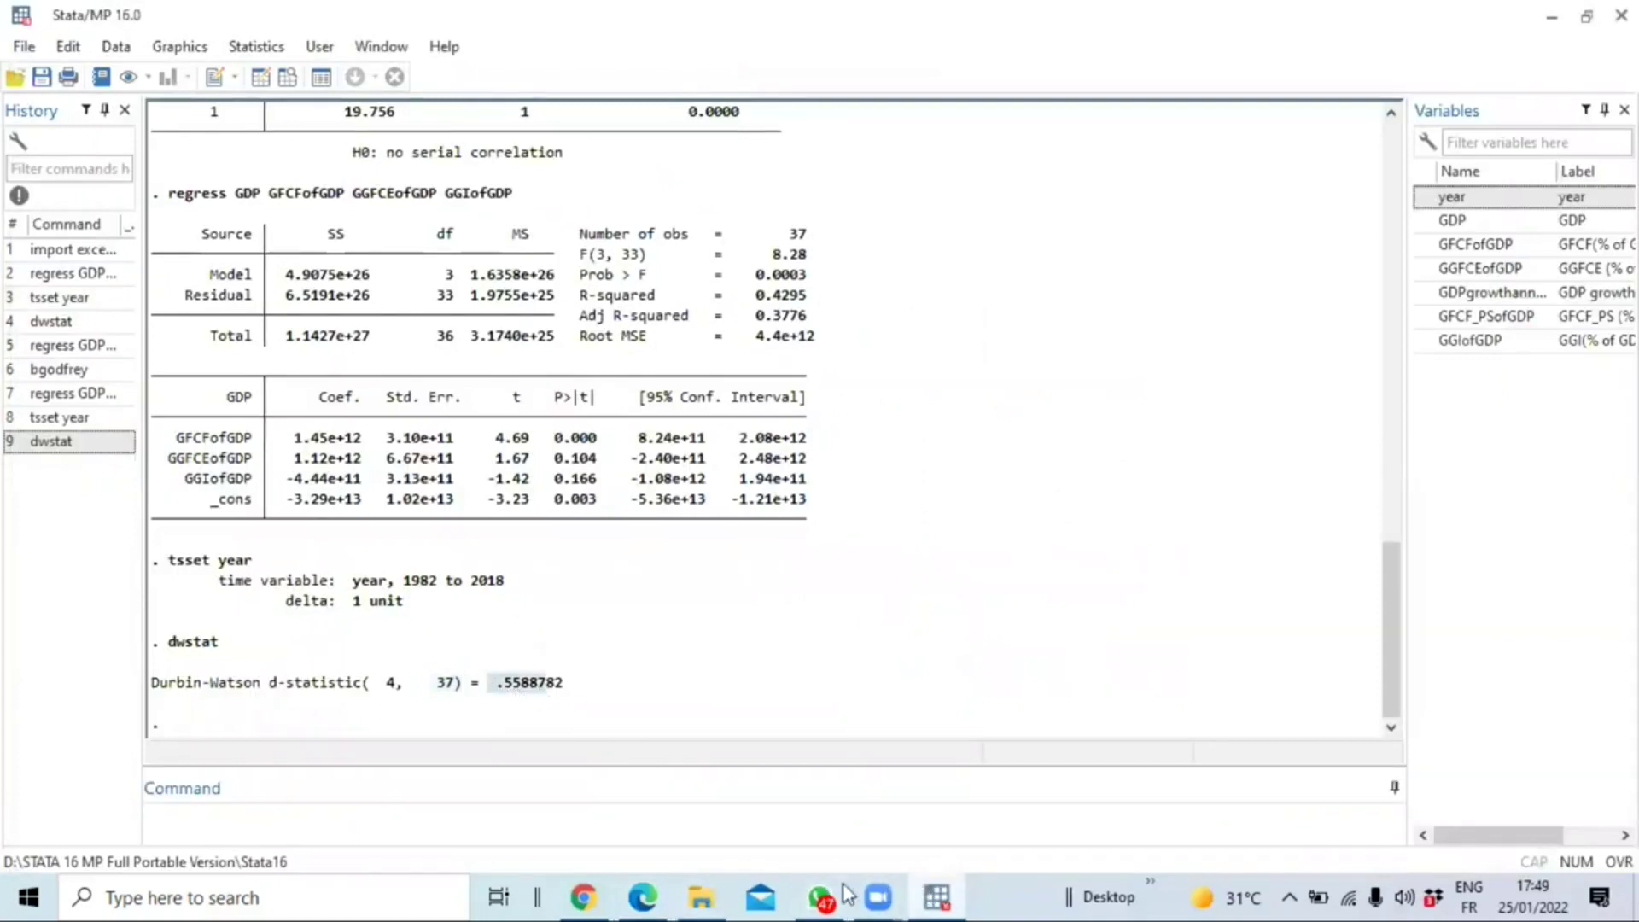
{"action": "left_click", "coordinate": [642, 897]}
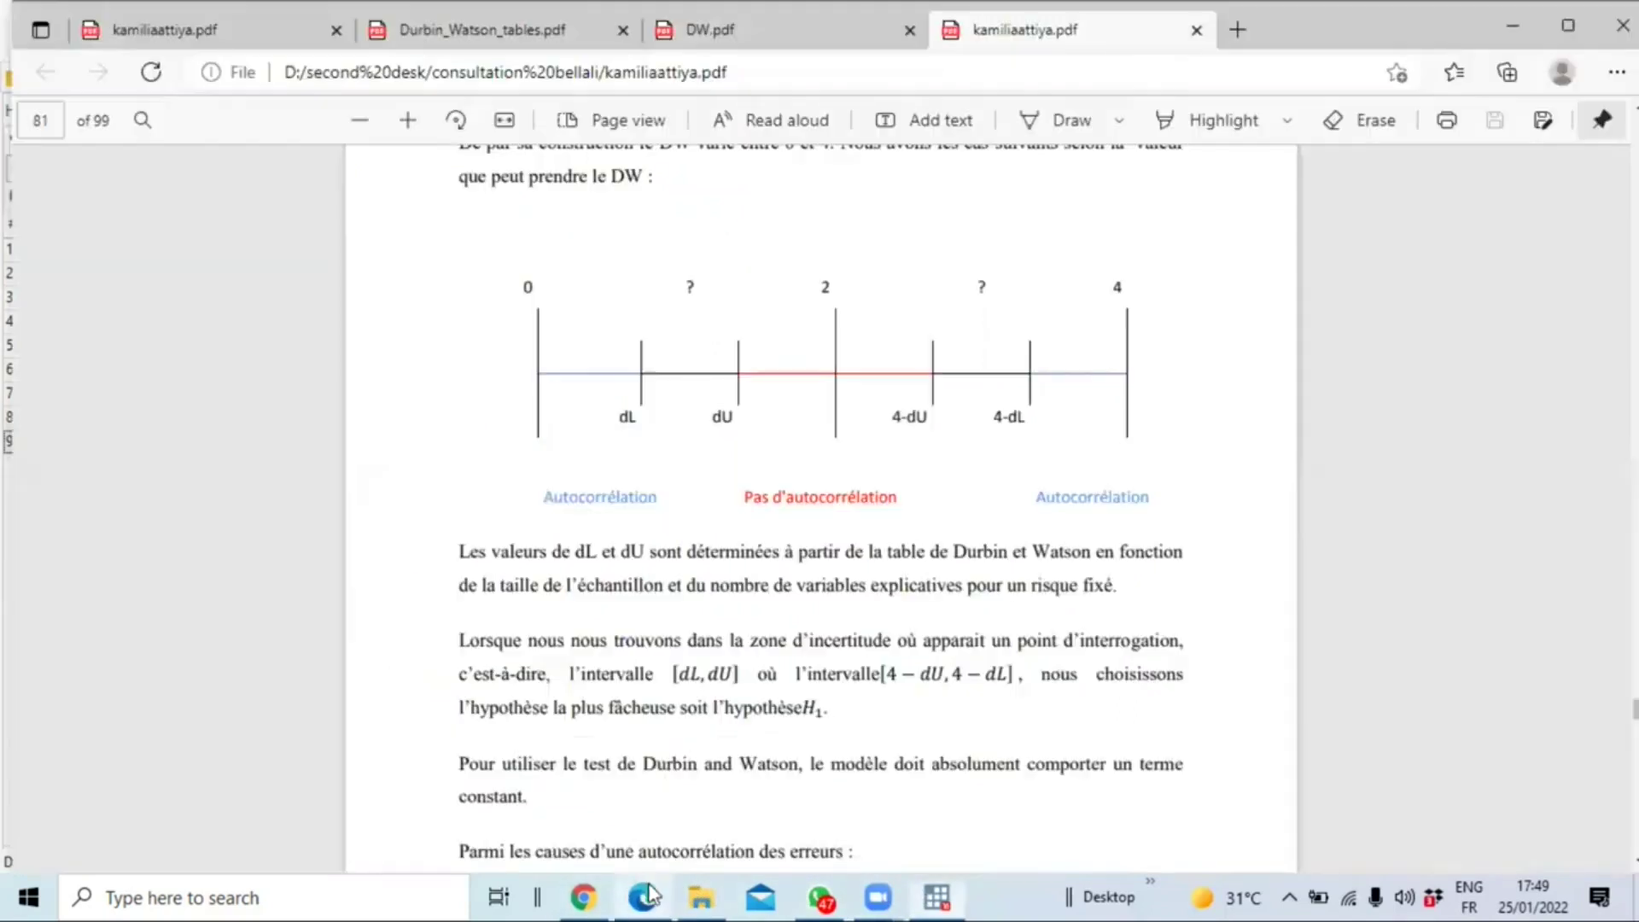
{"action": "left_click", "coordinate": [764, 27]}
{"action": "left_click_drag", "start_coordinate": [1018, 597], "coordinate": [1034, 603]}
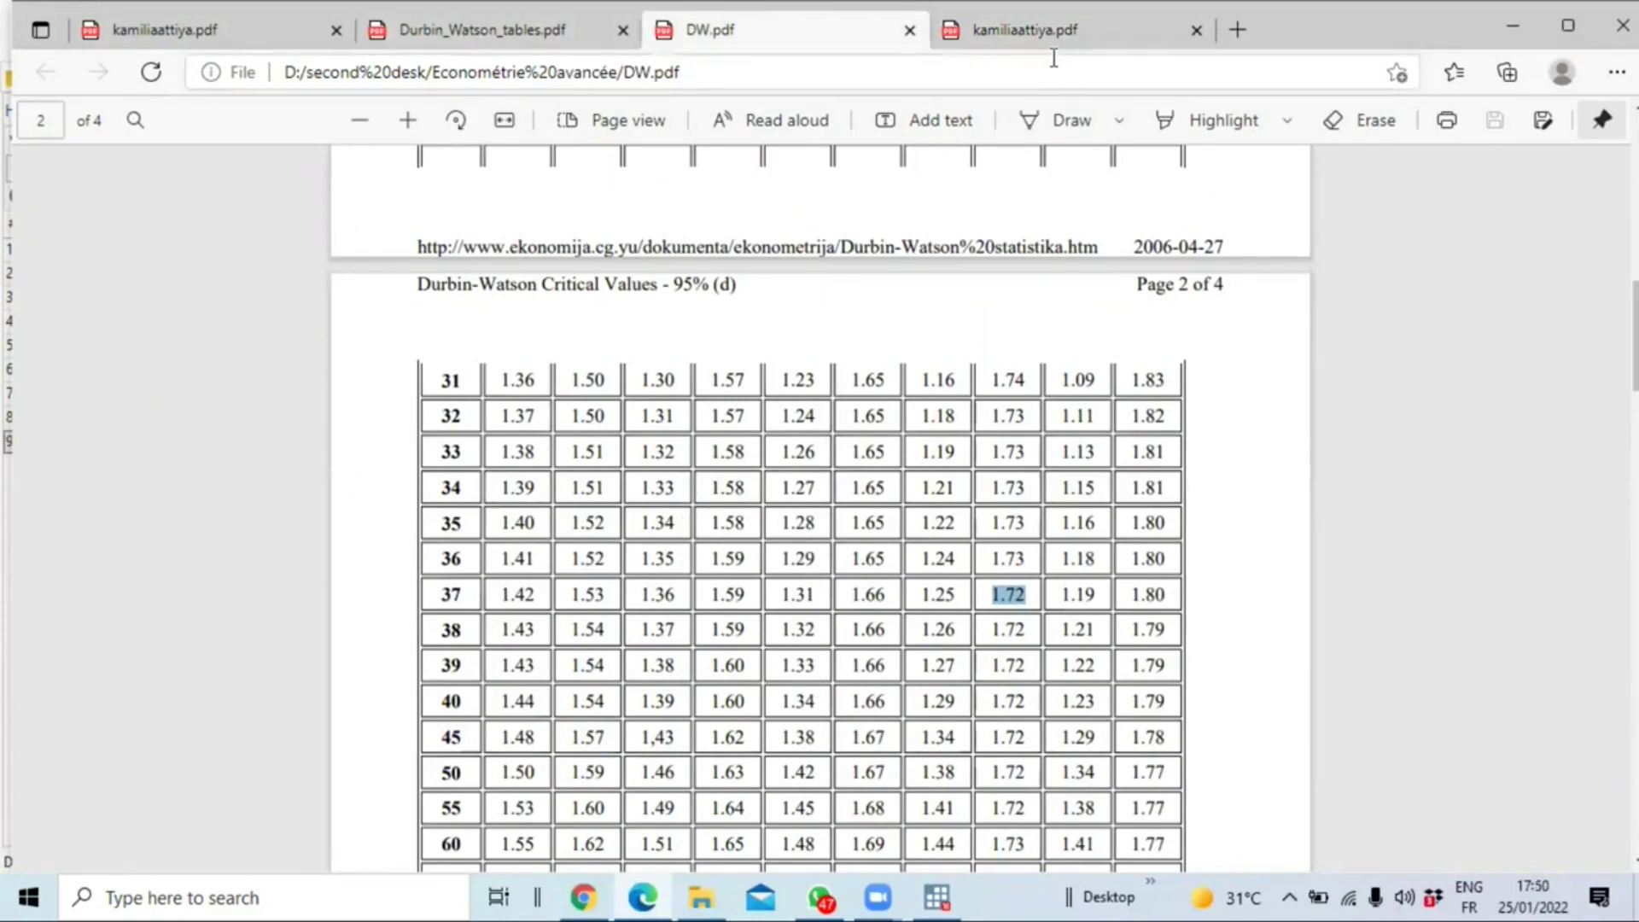
{"action": "left_click", "coordinate": [939, 894]}
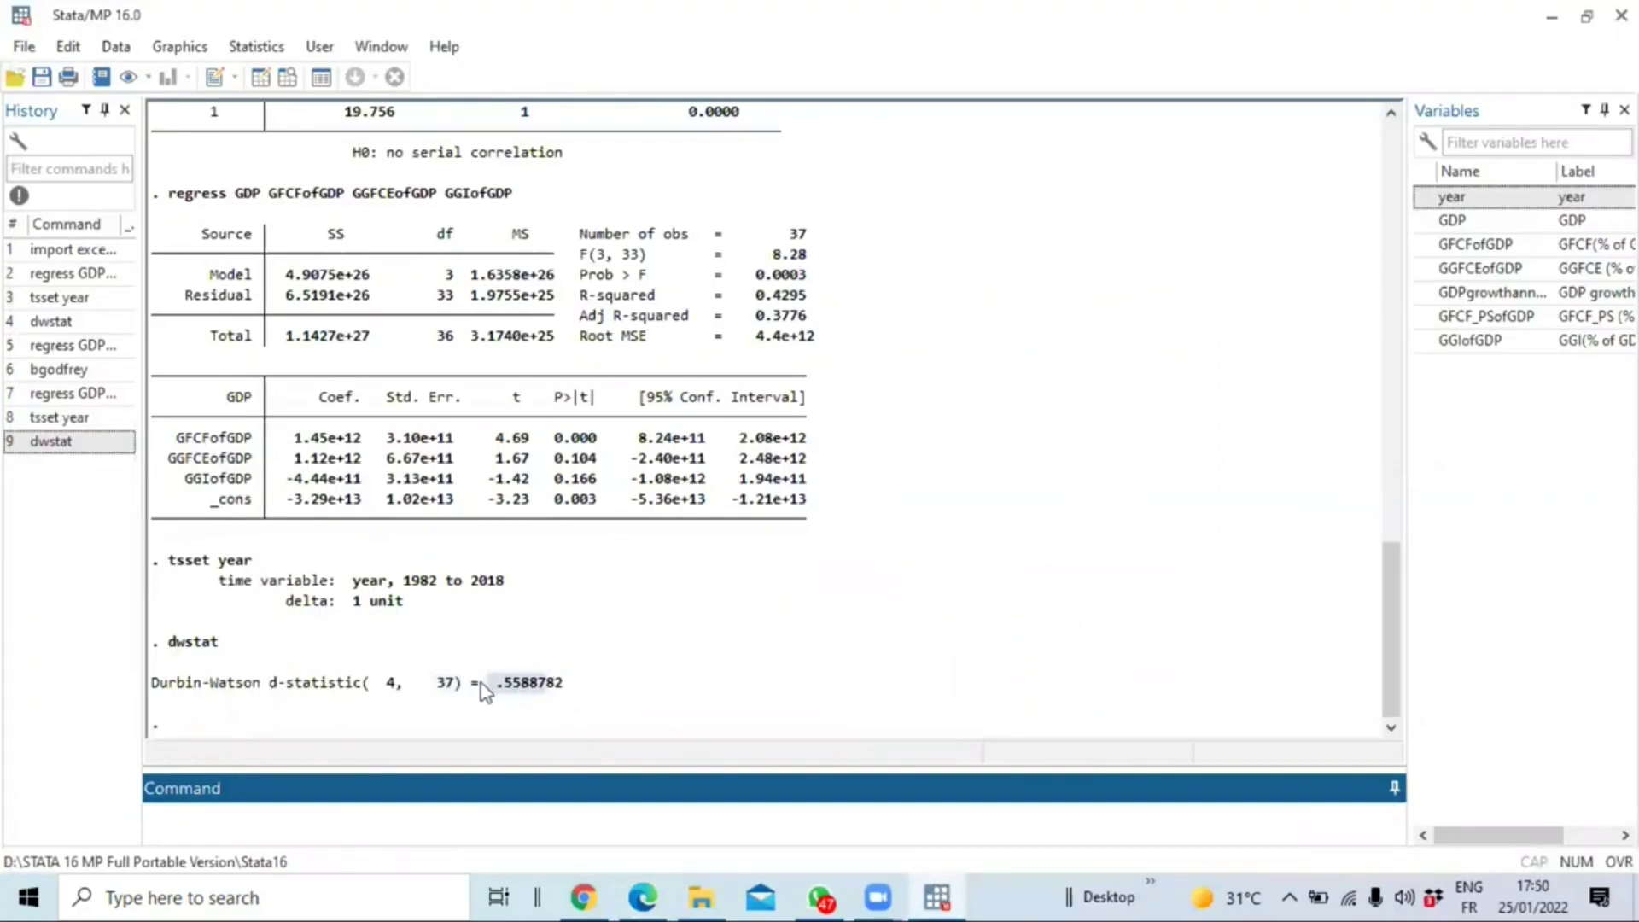
{"action": "left_click_drag", "start_coordinate": [479, 683], "coordinate": [592, 697]}
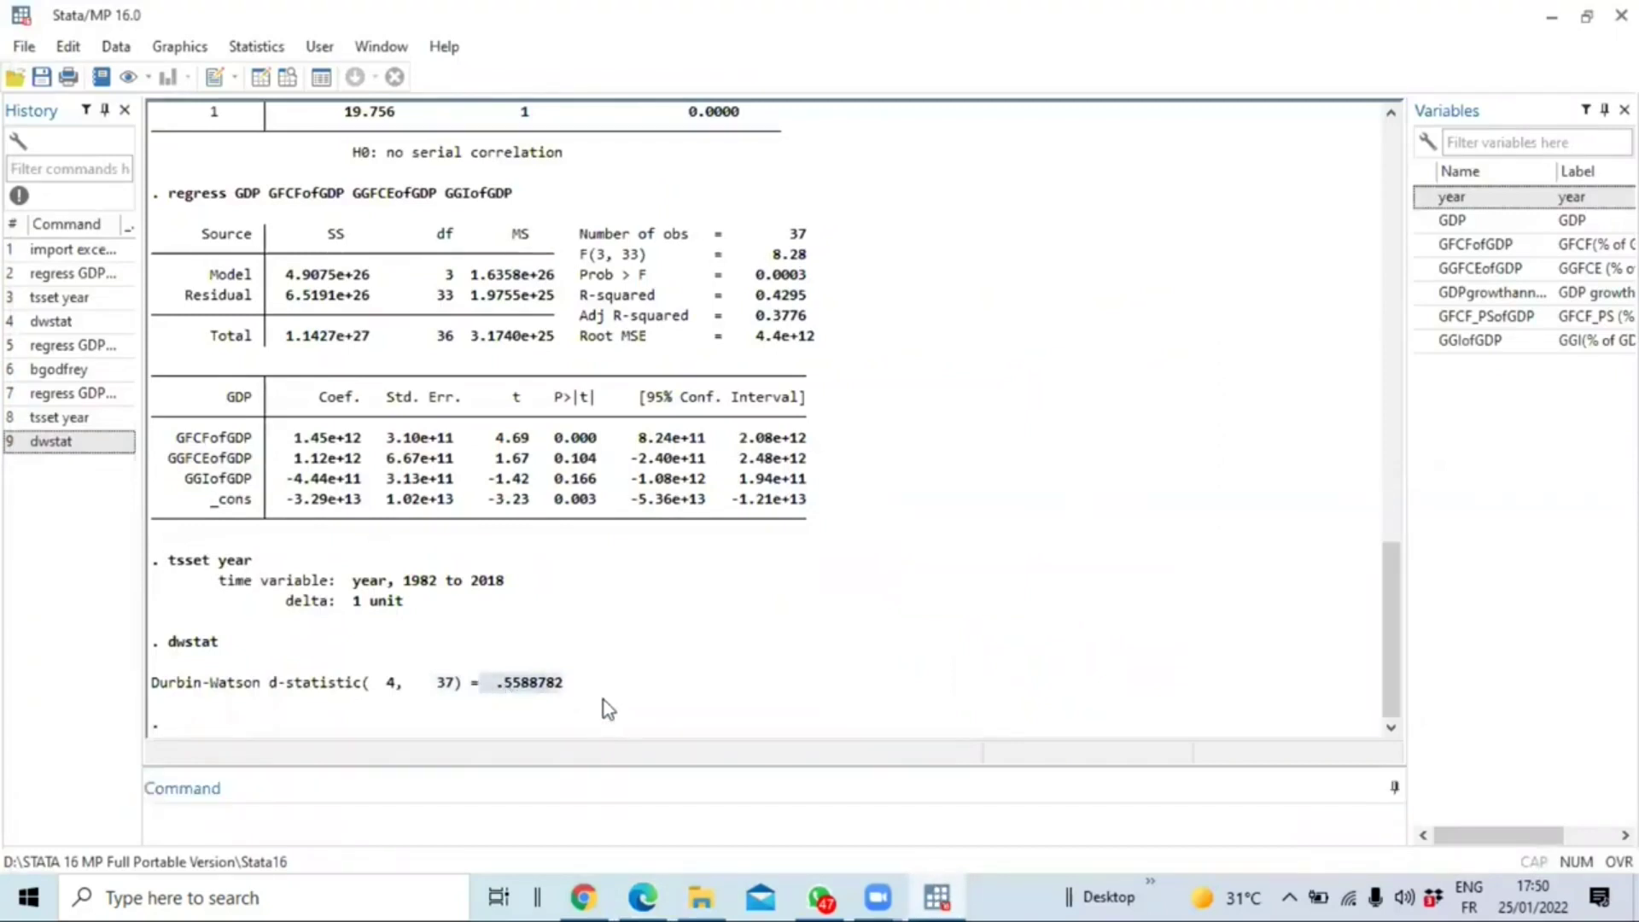